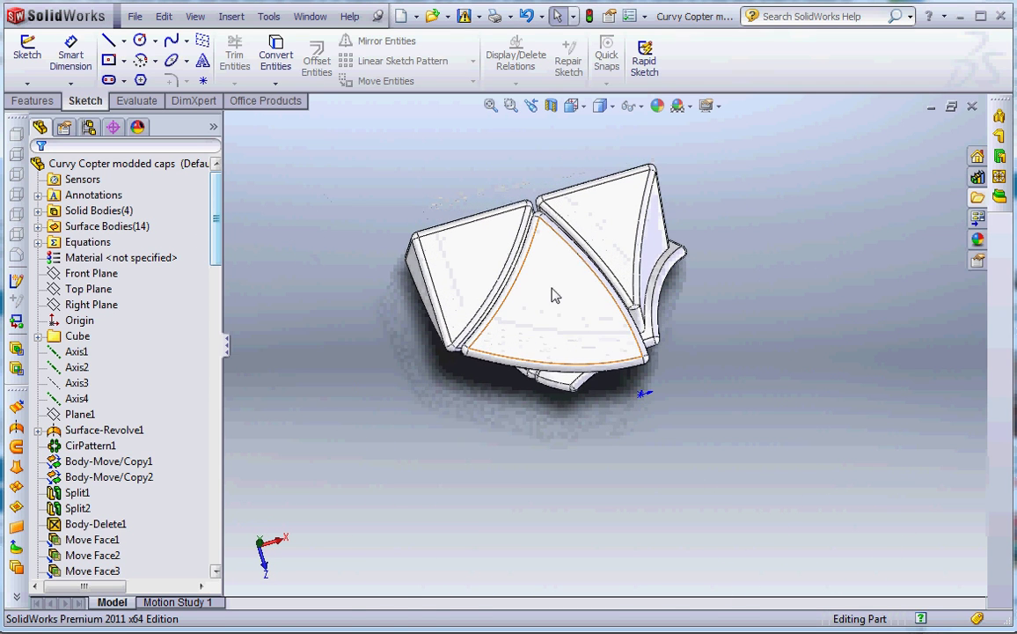
Start a sketch on the middle piece's curved-edge triangular face
left_click(551, 289)
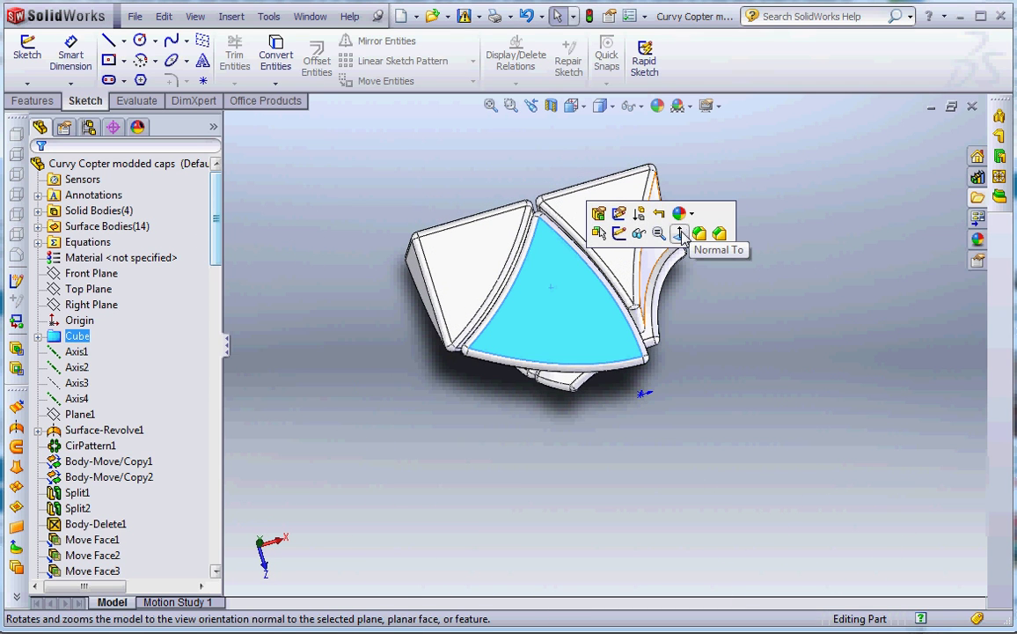
left_click(680, 233)
middle_click_drag(449, 151, 580, 336)
left_click(522, 144)
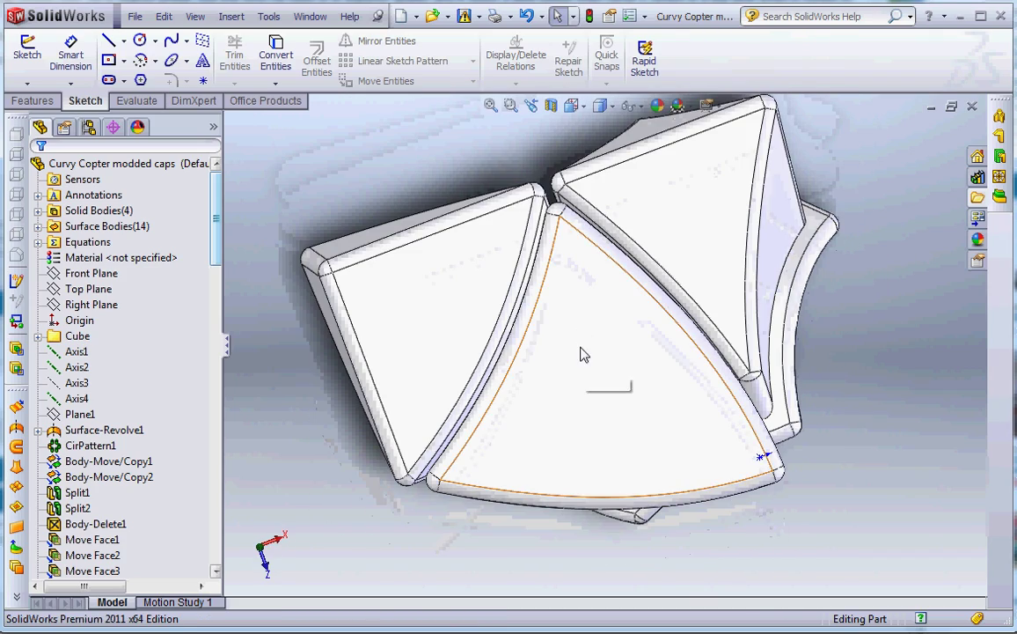
left_click(580, 355)
left_click(711, 301)
middle_click_drag(514, 302, 578, 195)
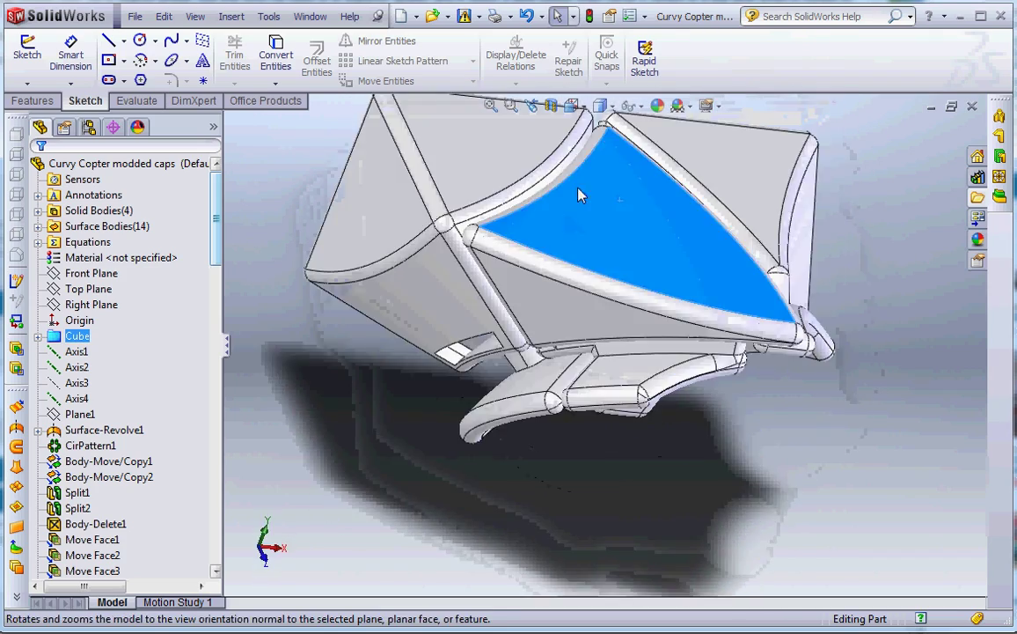
left_click(579, 195)
left_click(27, 53)
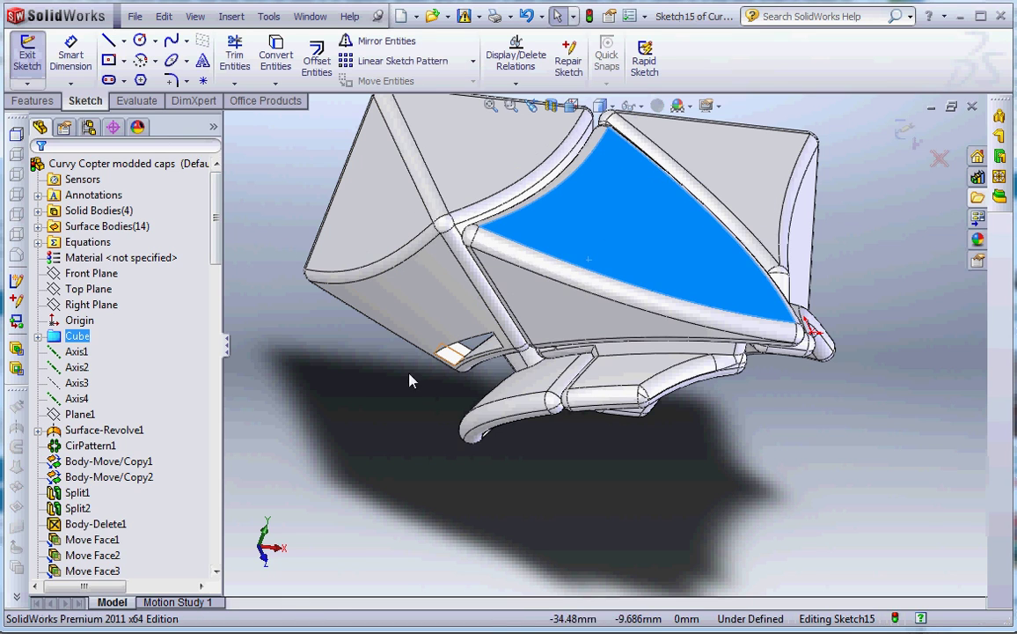
left_click(409, 380)
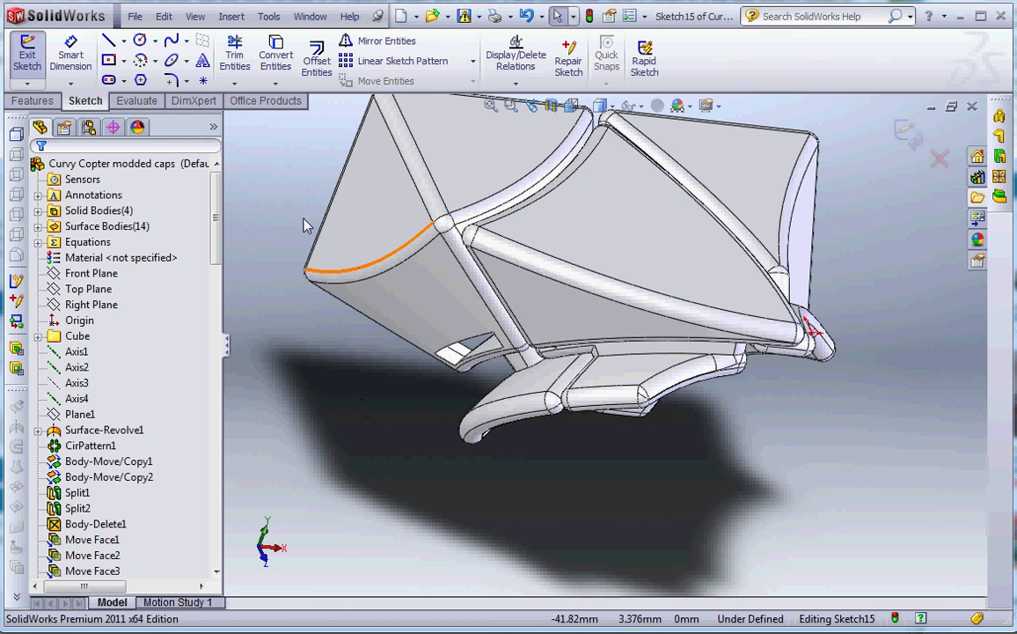
Convert the outlines of the three coplanar triangular faces into sketch entities and finish the sketch
left_click(276, 60)
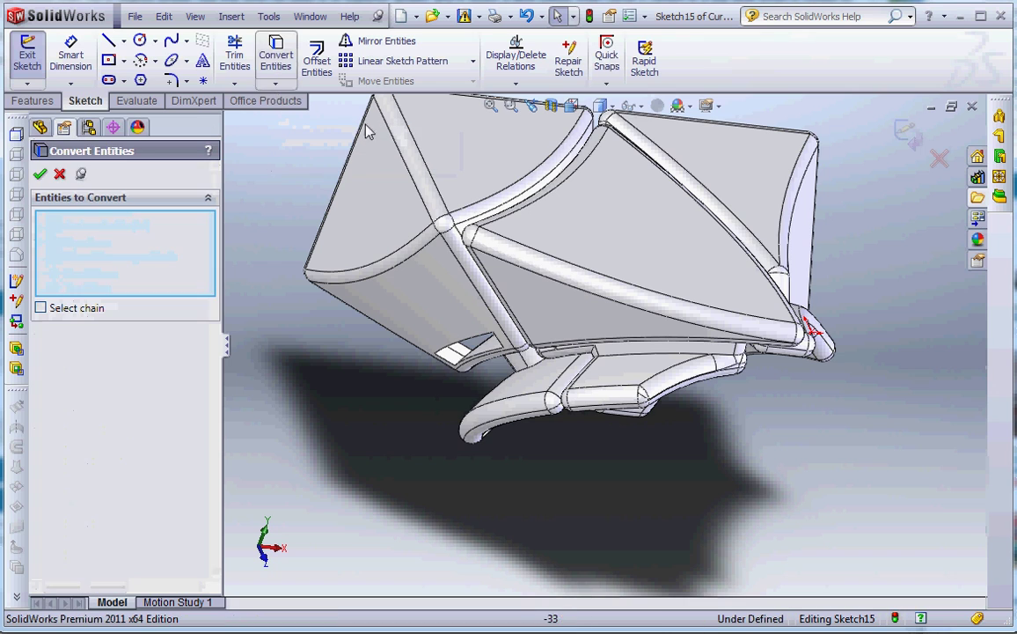
middle_click_drag(528, 154, 529, 181)
left_click(529, 182)
left_click(612, 226)
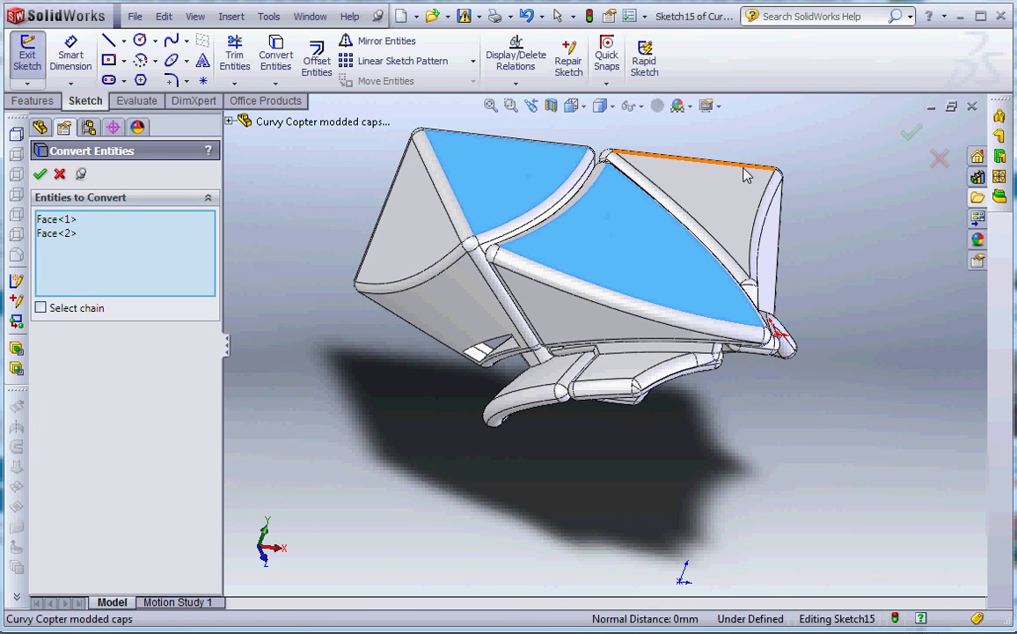
left_click(730, 190)
right_click(667, 248)
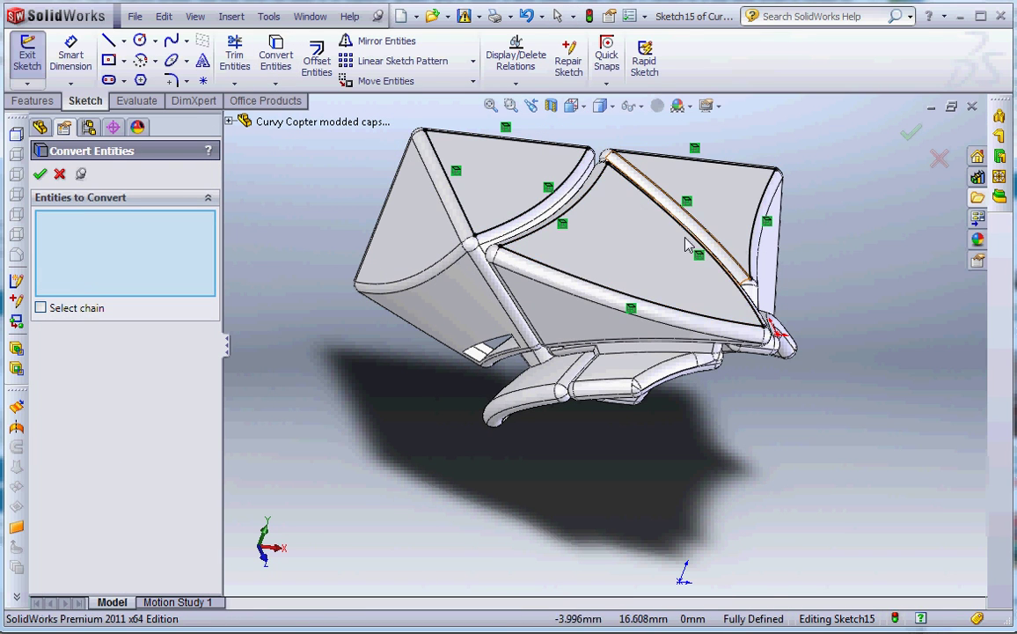
left_click(35, 177)
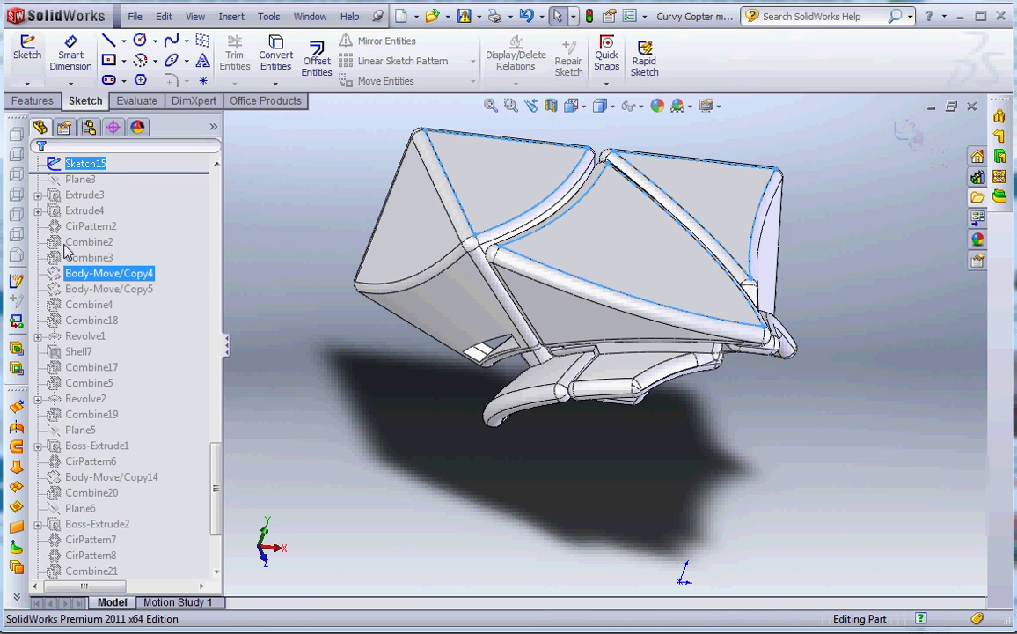
Extrude the three converted triangular profiles 5 mm outward with Merge result turned off
left_click(34, 102)
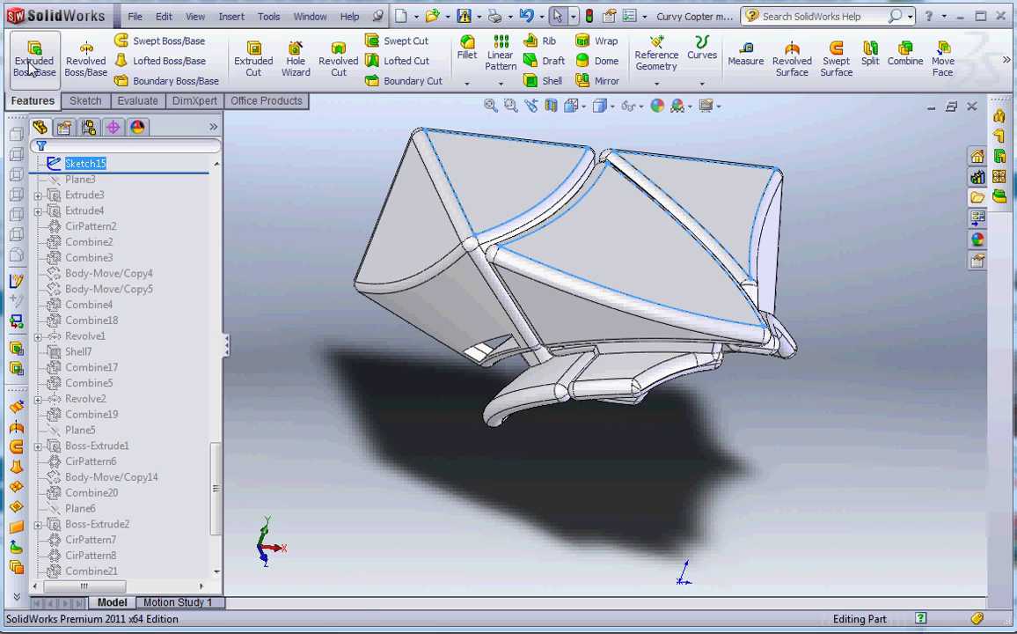
left_click(33, 61)
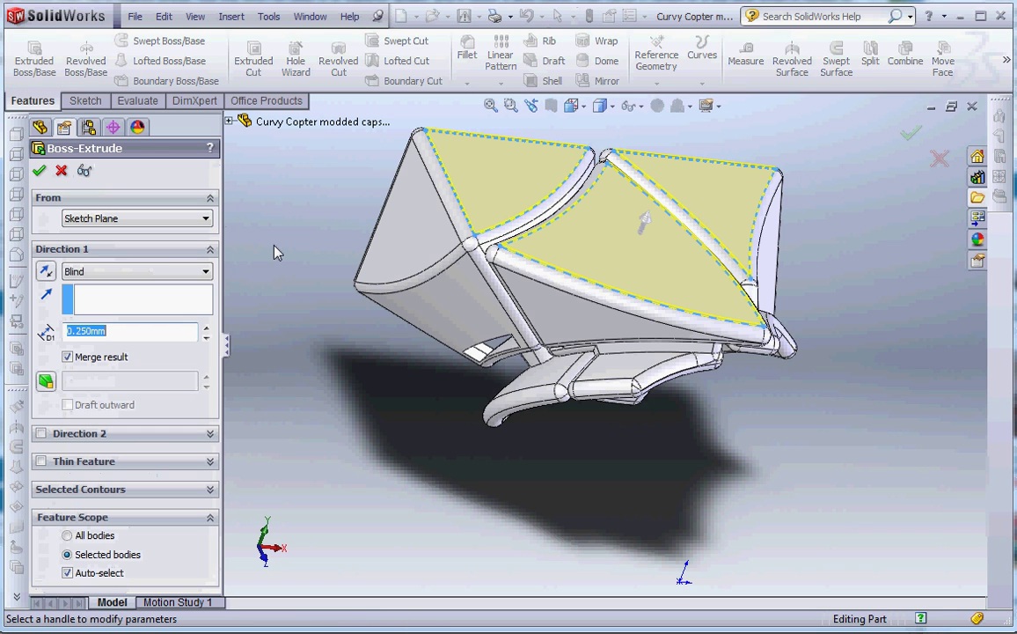
type("5")
key("Return")
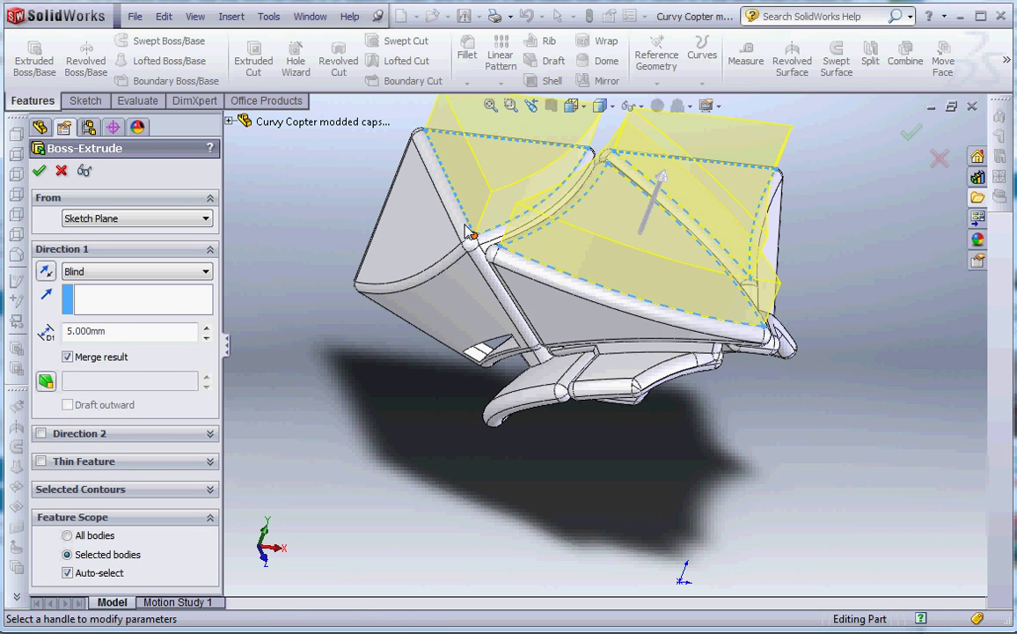
left_click(124, 355)
key("Return")
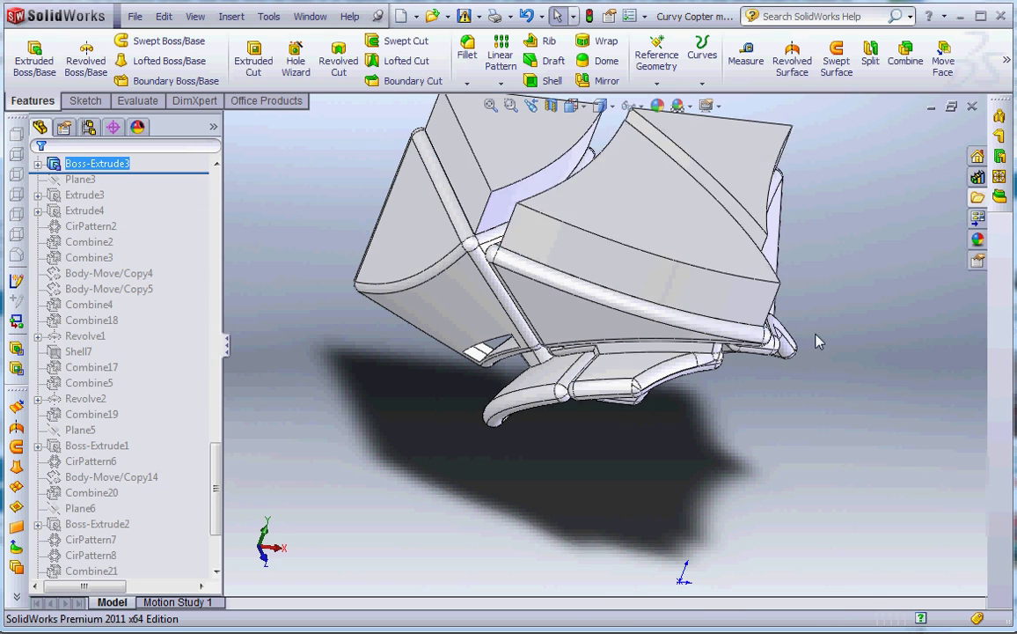
Offset the three side faces of the first extruded cap inward by 0.5 mm using Move Face
scroll(808, 311, "up", 2)
middle_click_drag(538, 264, 518, 220)
scroll(549, 293, "down", 4)
left_click(515, 215)
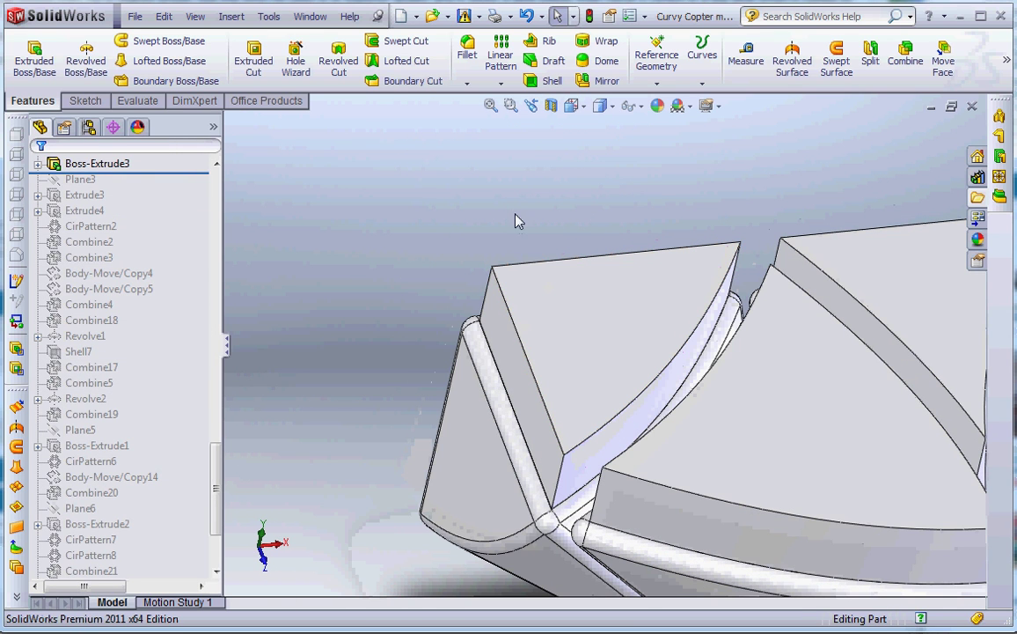
left_click(945, 58)
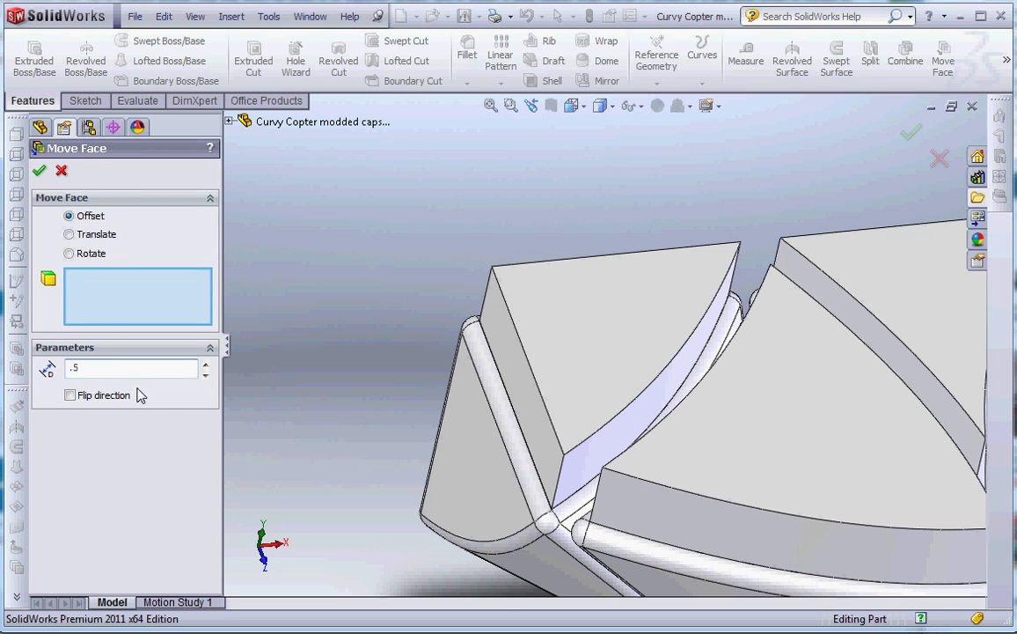
left_click(115, 408)
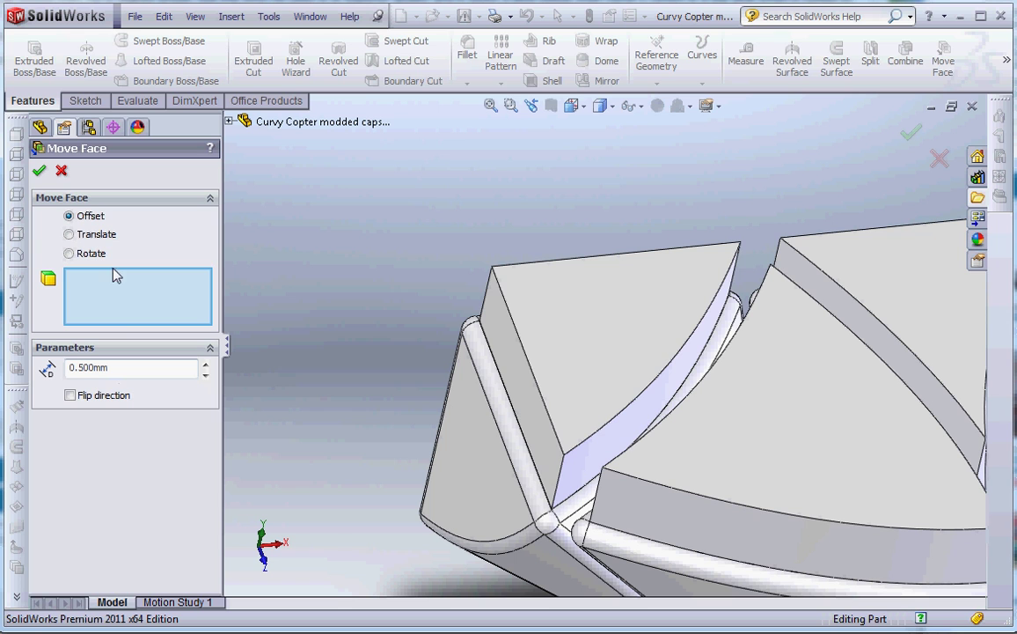
left_click(545, 431)
left_click(572, 414)
middle_click_drag(572, 414, 568, 472)
left_click(513, 222)
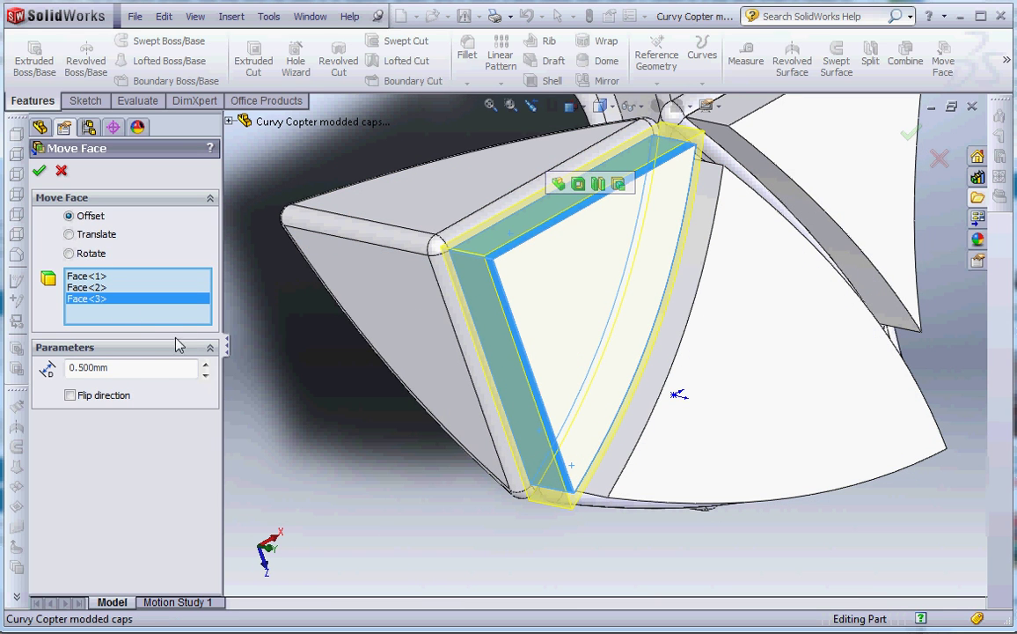
left_click(98, 393)
middle_click_drag(264, 369, 491, 392)
key("Return")
key("Return")
Offset the three side faces of the middle extruded cap inward by 0.5 mm using Move Face
left_click(551, 422)
middle_click_drag(551, 422, 655, 415)
left_click(517, 343)
middle_click_drag(517, 343, 298, 352)
middle_click_drag(477, 357, 329, 361)
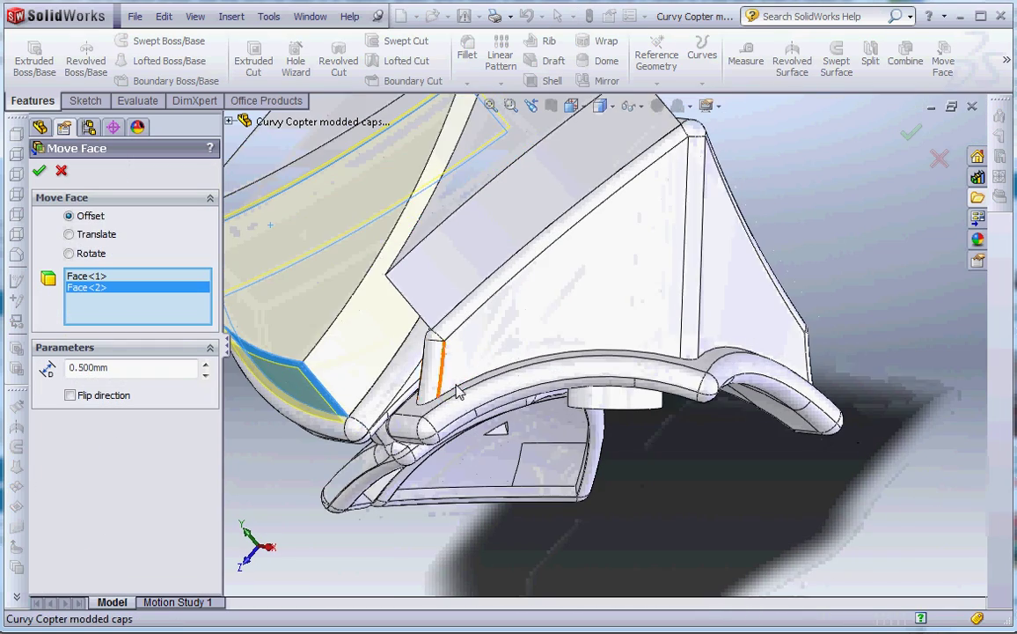
left_click(321, 358)
left_click(99, 395)
key("Return")
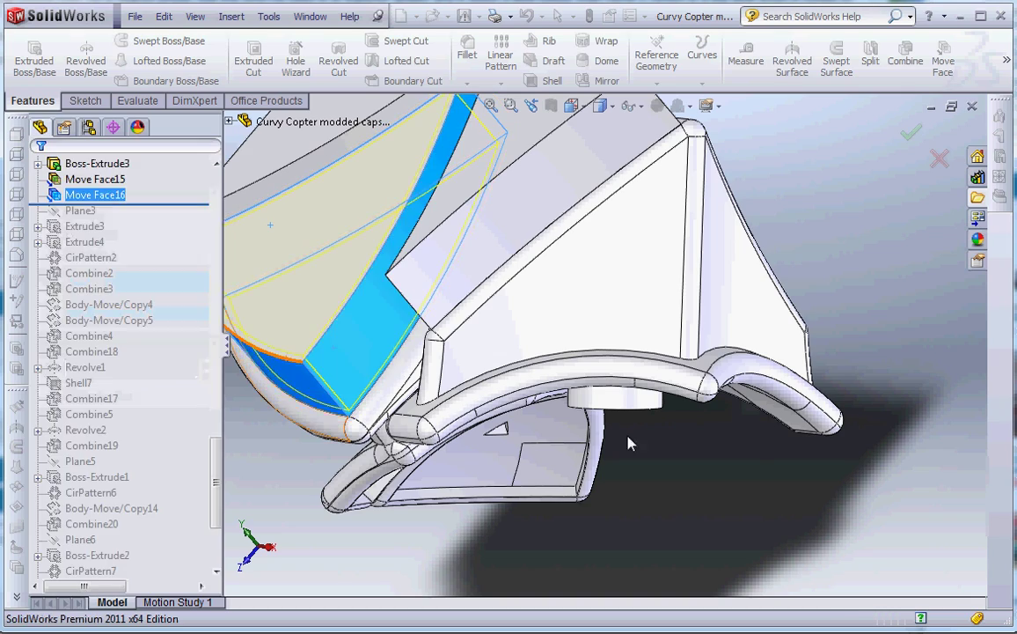
Offset the three side faces of the remaining extruded cap inward by 0.5 mm using Move Face
middle_click_drag(565, 389, 654, 410)
key("Return")
left_click(629, 373)
middle_click_drag(629, 373, 666, 304)
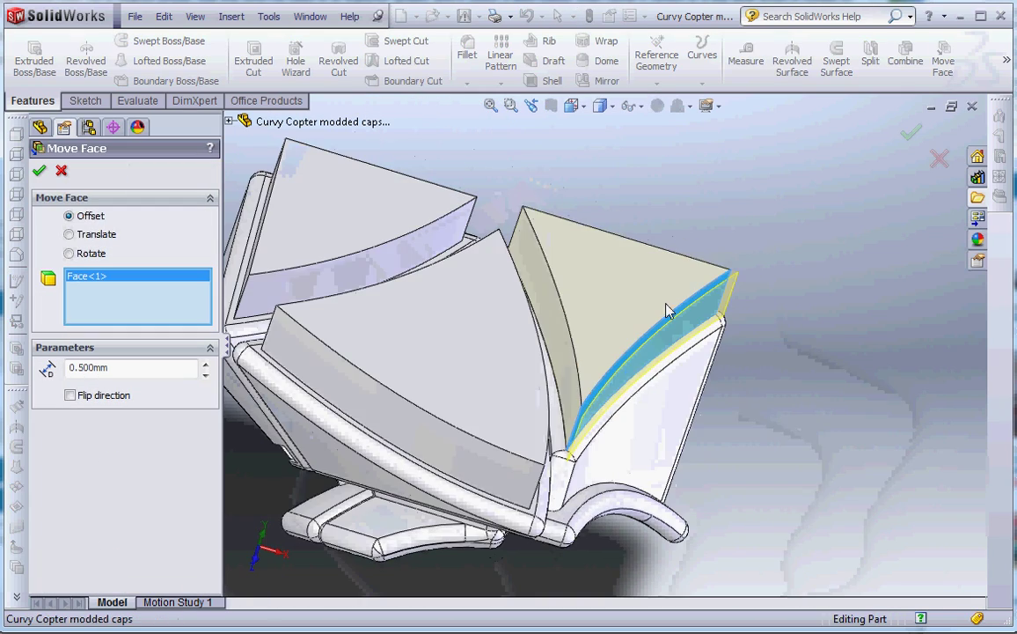
left_click(542, 264)
middle_click_drag(532, 286, 582, 316)
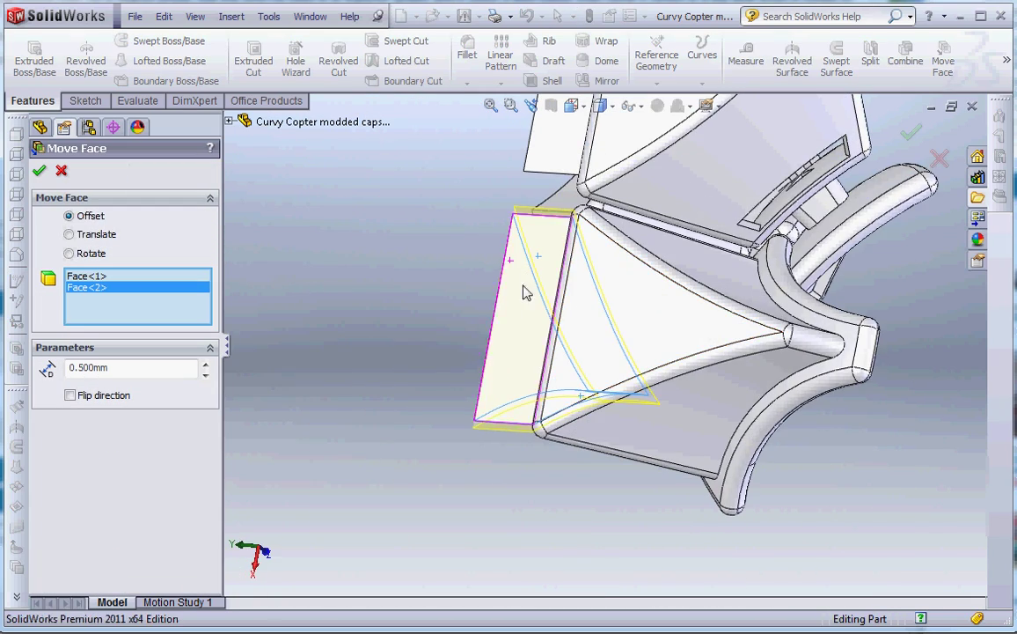
middle_click_drag(513, 259, 564, 308)
left_click(123, 398)
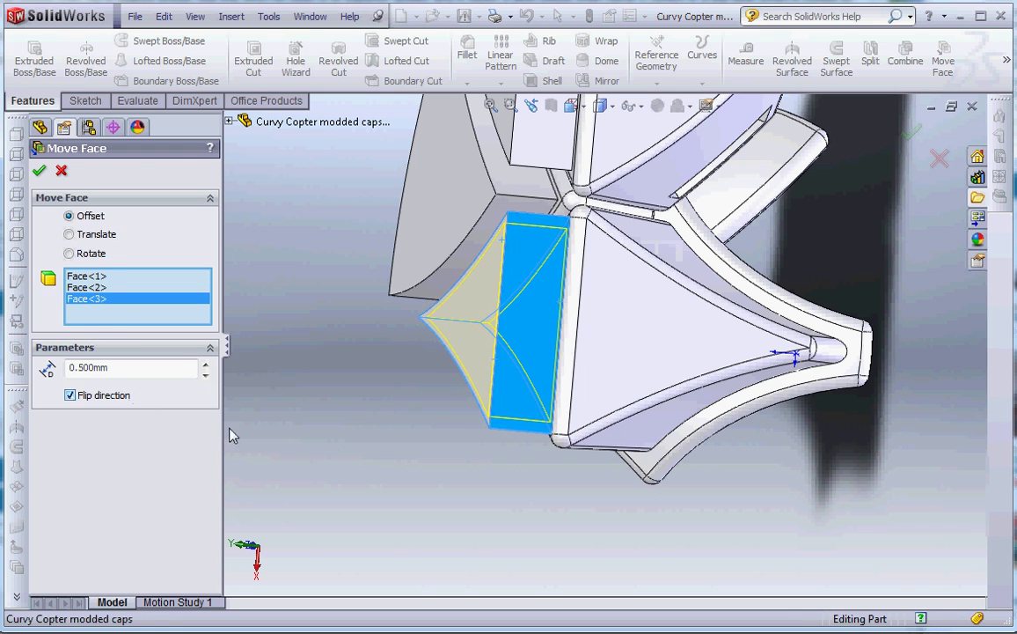
key("Return")
Edit the three Move Face features of the caps and increase the inward offset distance in each
middle_click_drag(399, 456, 550, 394)
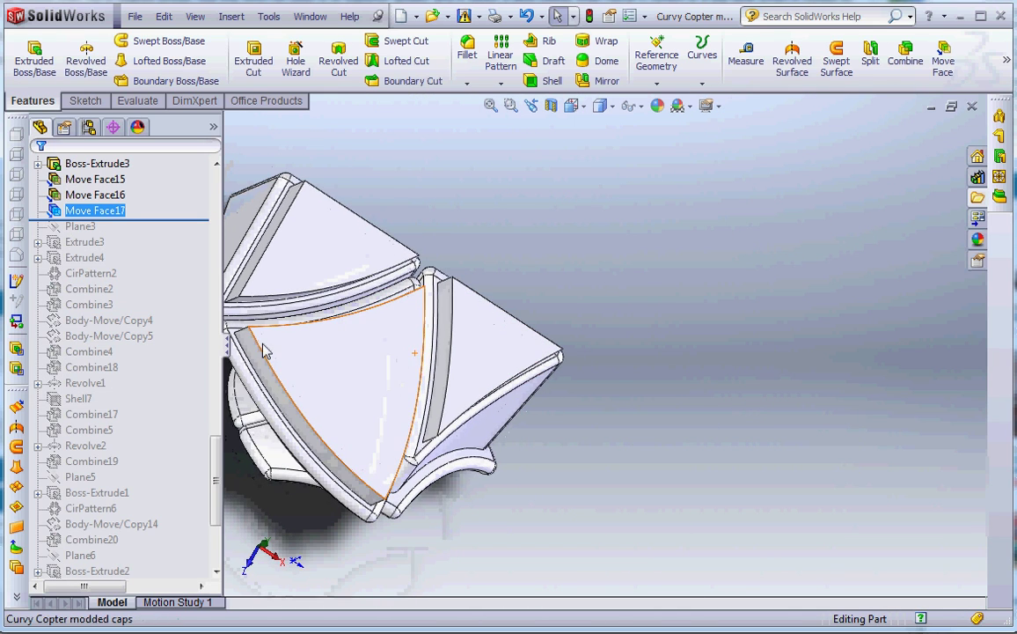
left_click(104, 179)
left_click(134, 147)
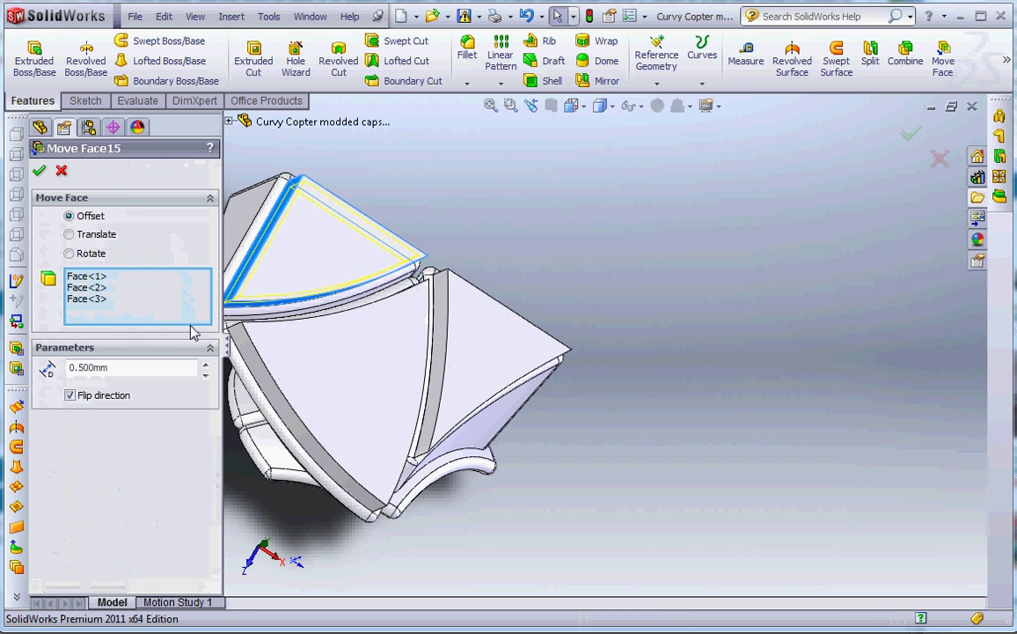
key("Return")
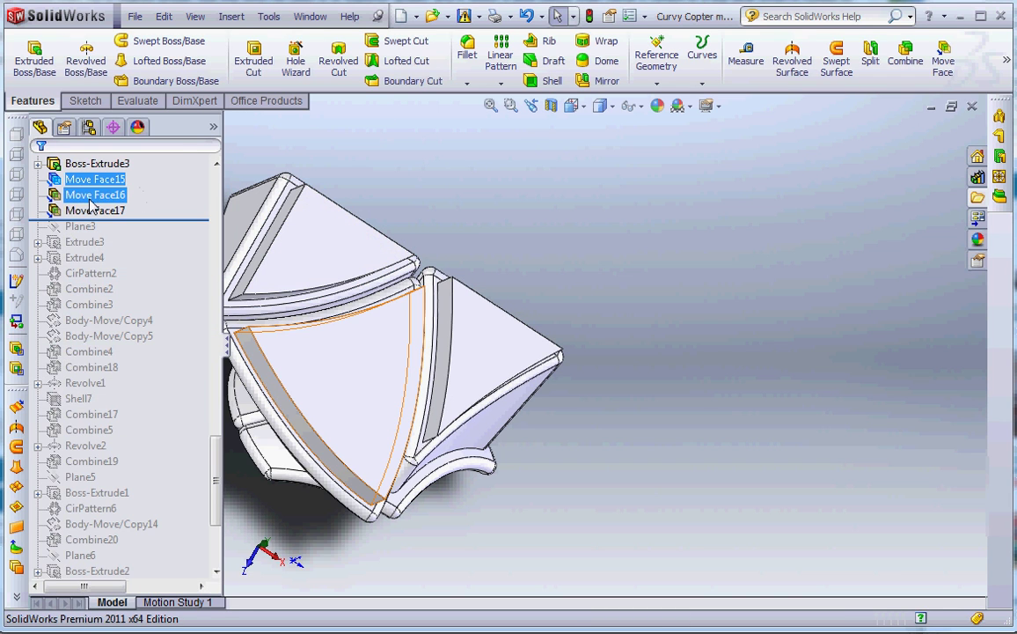
left_click(93, 196)
left_click(103, 150)
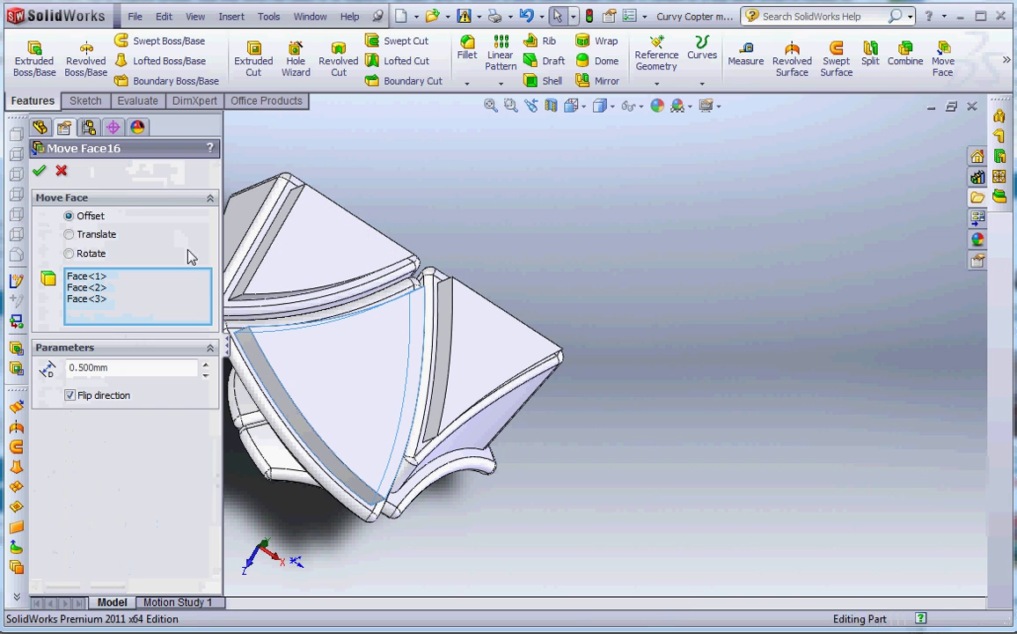
left_click(205, 362)
key("Return")
left_click(95, 210)
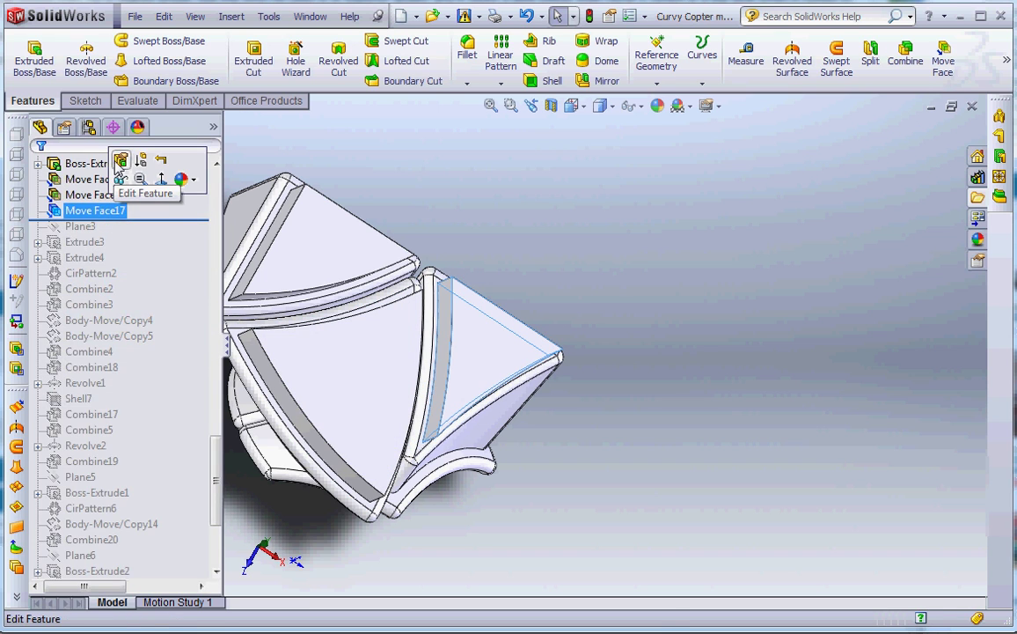
left_click(120, 162)
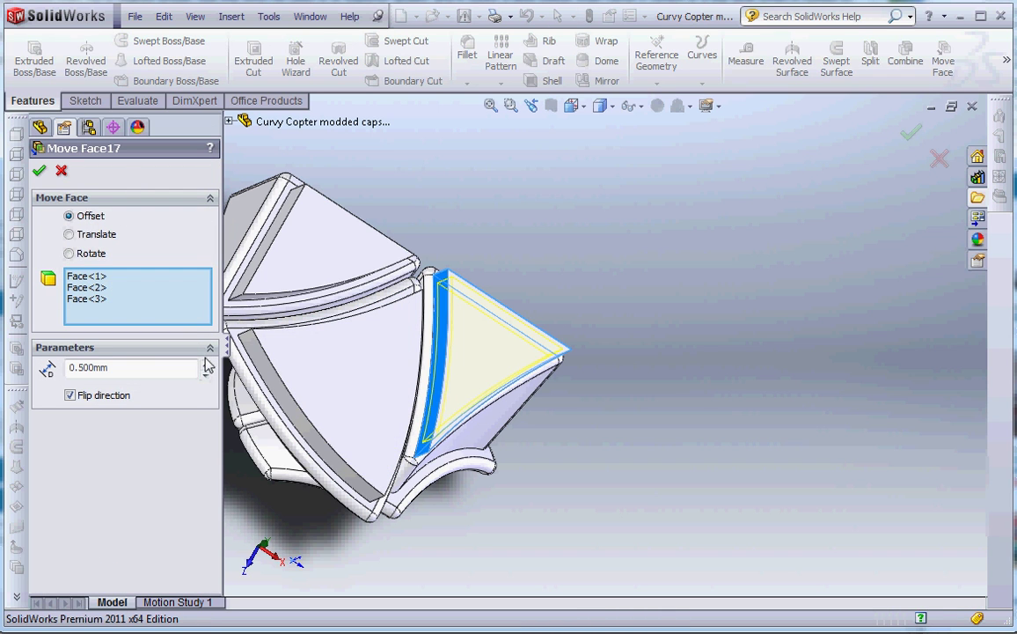
key("Return")
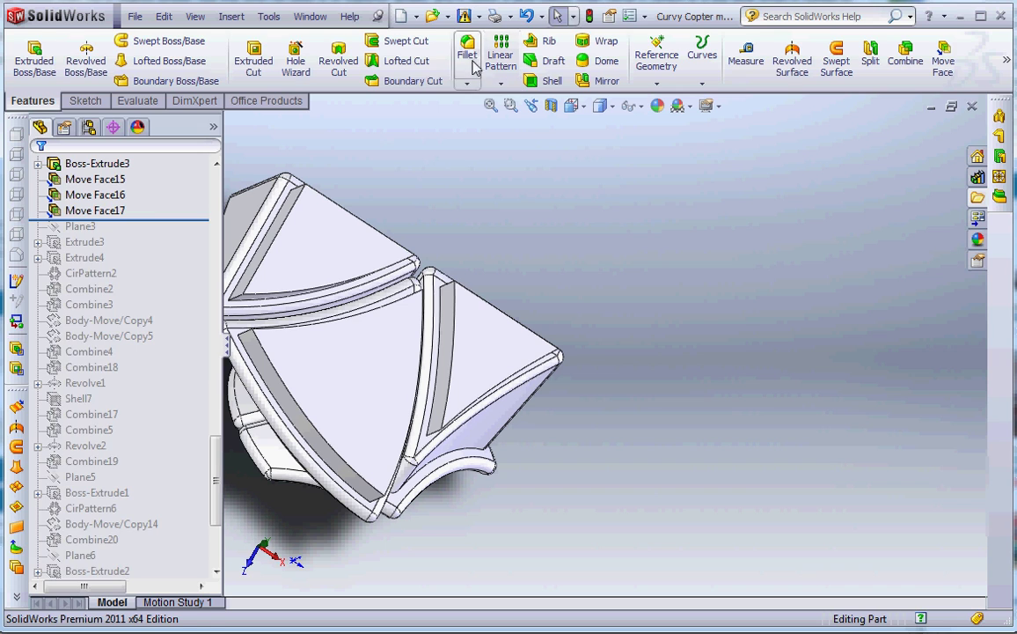
Fillet the upright corner edges of the middle cap with a 1 mm radius
left_click(467, 55)
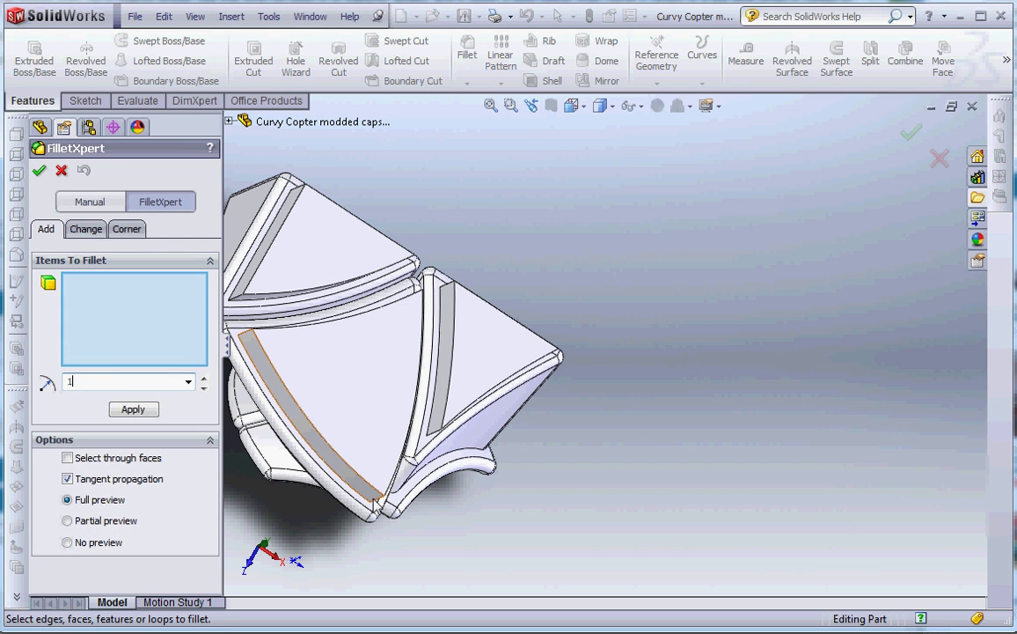
left_click(374, 493)
left_click(250, 340)
middle_click_drag(249, 340, 283, 305)
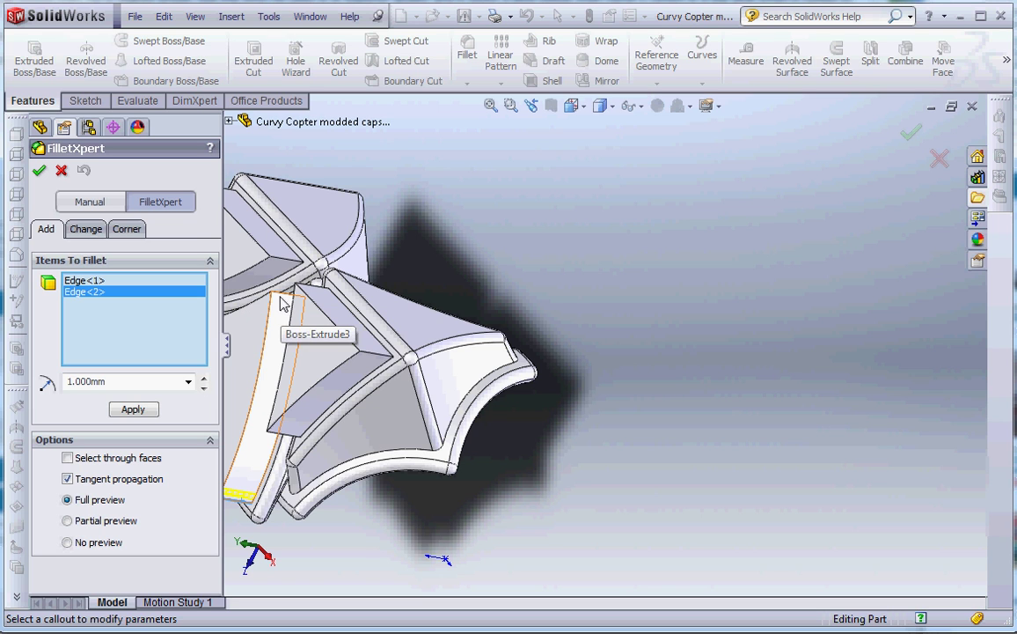
key("Return")
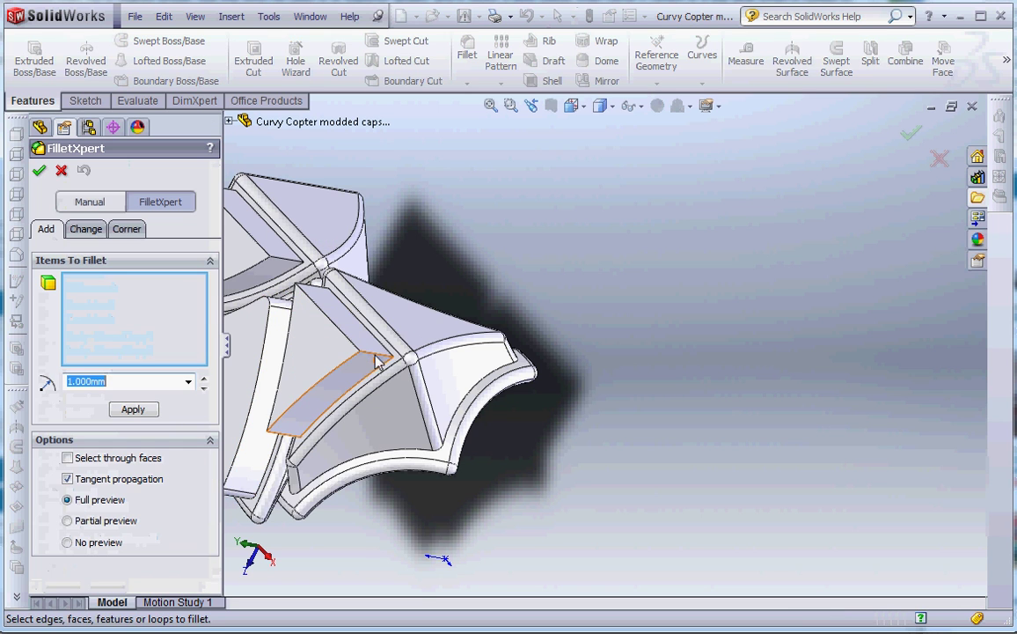
Fillet two upright corner edges of the cap beside the middle one at 1 mm, leaving out its sharpest inner corner
left_click(376, 355)
mouse_move(376, 356)
middle_mouse_down()
mouse_move(353, 387)
mouse_move(406, 417)
mouse_move(399, 421)
mouse_move(430, 402)
mouse_move(393, 352)
middle_mouse_up()
left_click(362, 420)
left_click(394, 406)
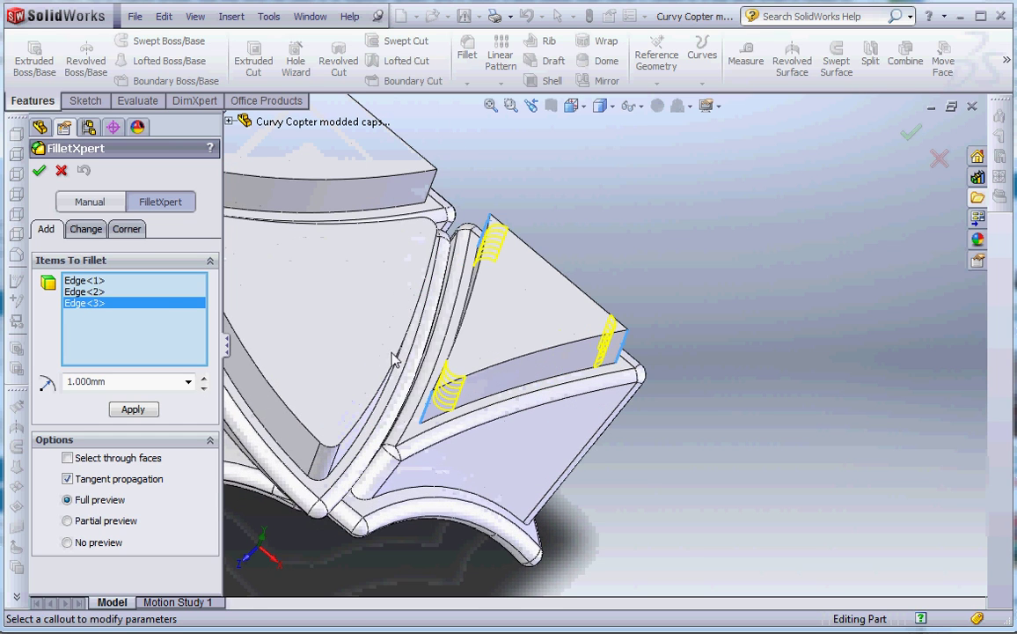
left_click(425, 410)
left_click(133, 409)
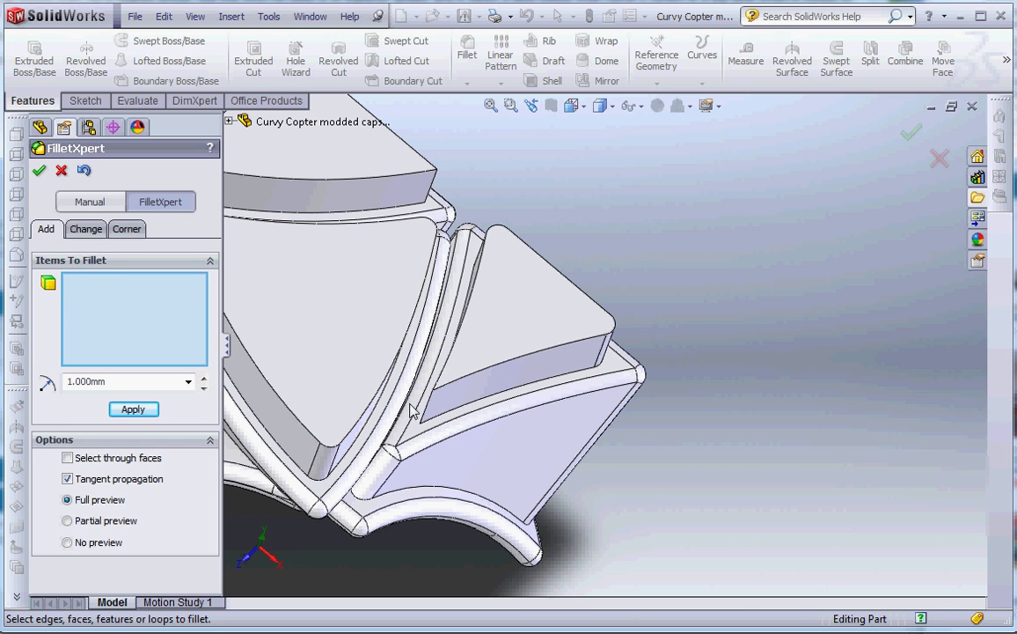
Fillet the outer cap's sharpest inner corner edge at 0.75 mm and round the upright corner edges of the last unfilleted cap
left_click(438, 408)
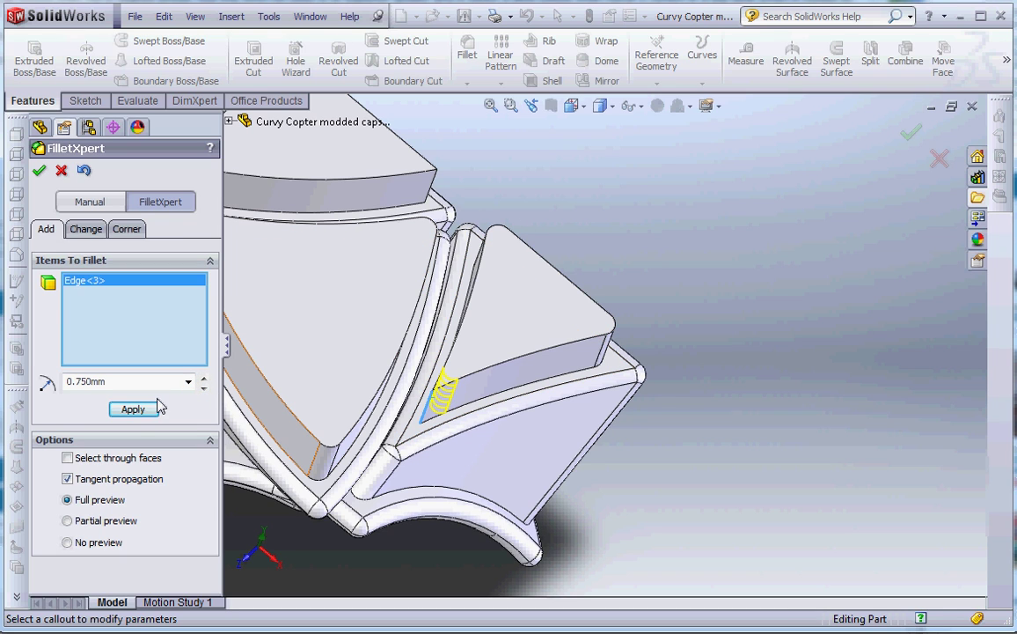
left_click(133, 409)
left_click(434, 187)
scroll(413, 189, "up", 4)
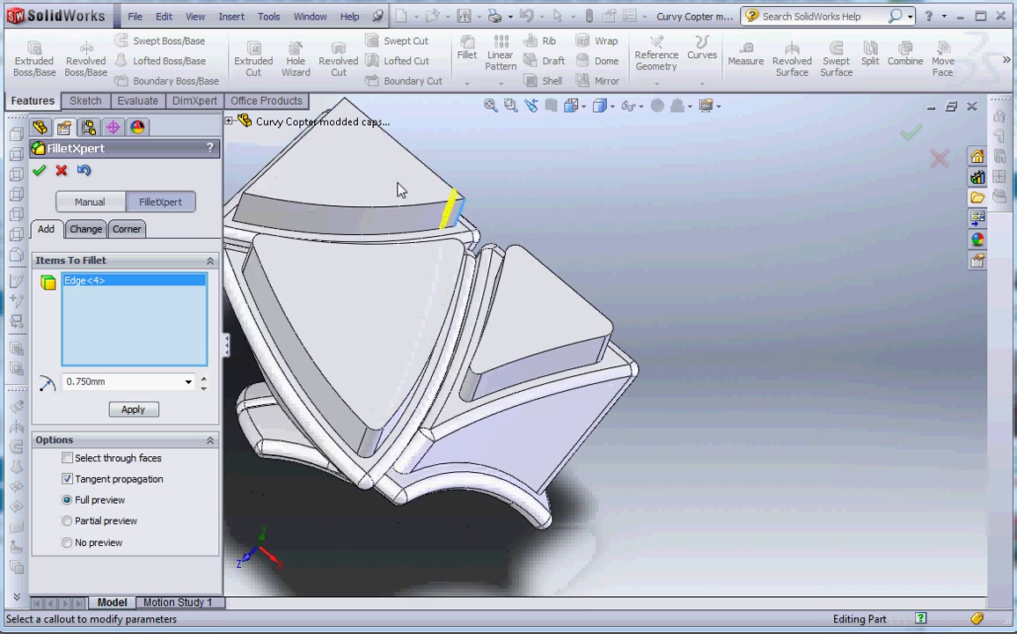
left_click(299, 234)
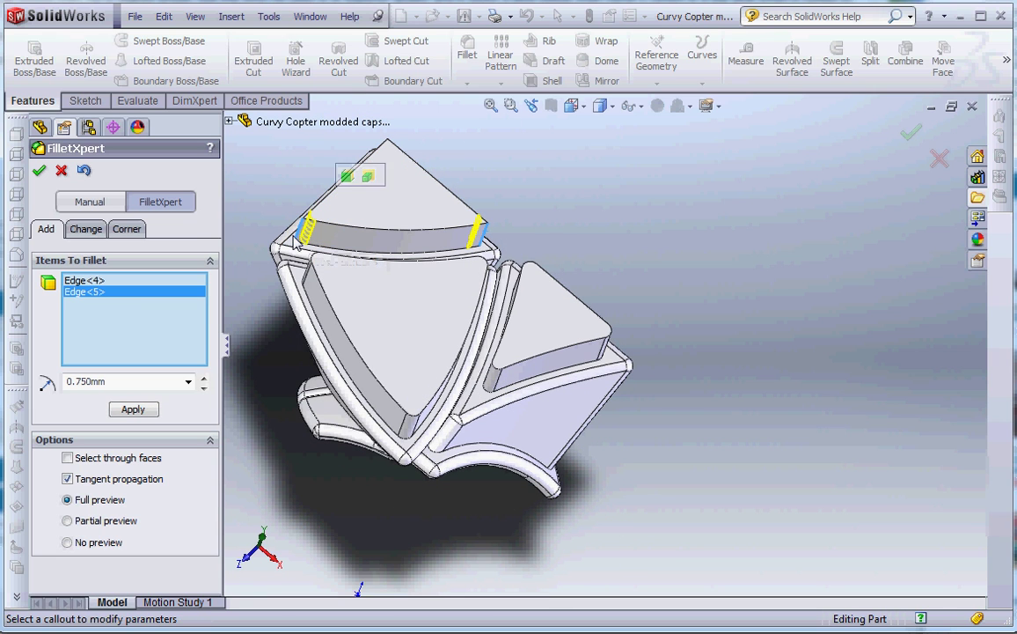
left_click(203, 377)
middle_click_drag(371, 284, 412, 146)
left_click(408, 142)
key("Return")
Circular-pattern the three cap bodies around Axis1 with 4 equally spaced instances over 360 degrees
middle_click_drag(379, 182, 154, 250)
scroll(154, 246, "up", 15)
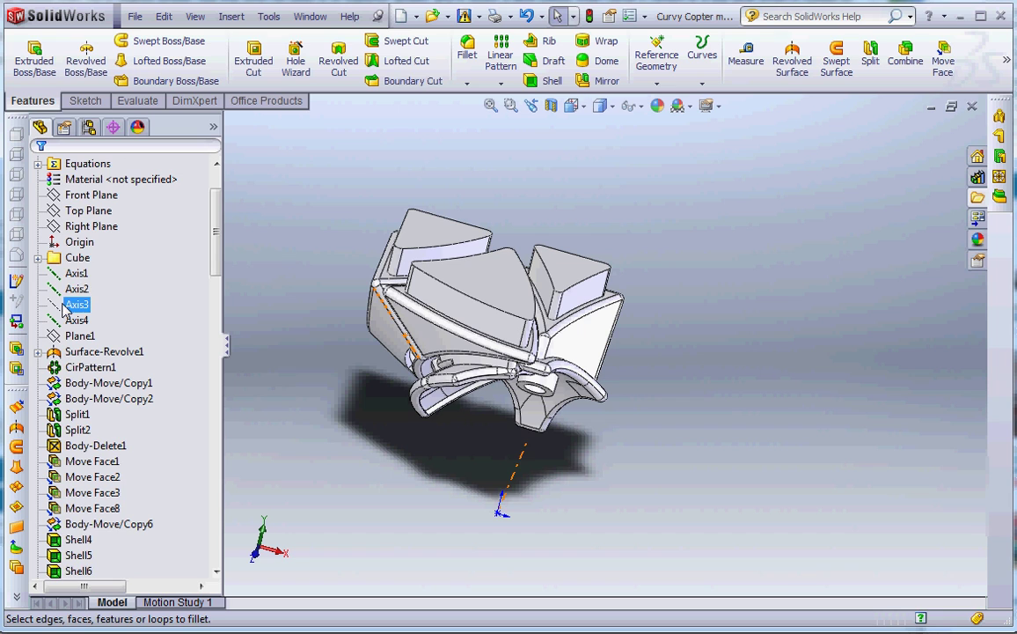
left_click(77, 304)
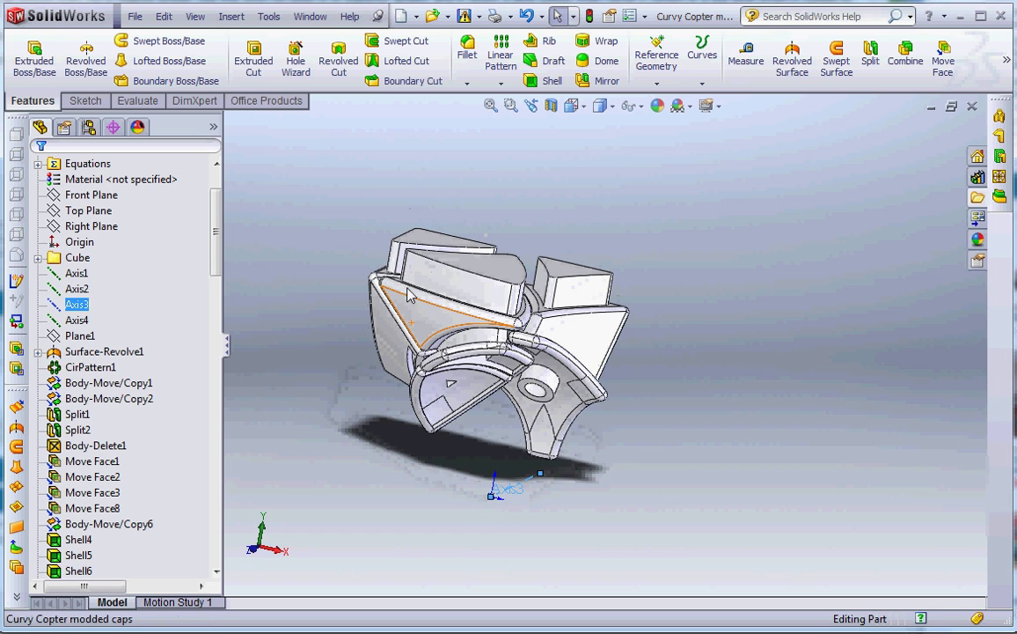
left_click(84, 278)
left_click(502, 84)
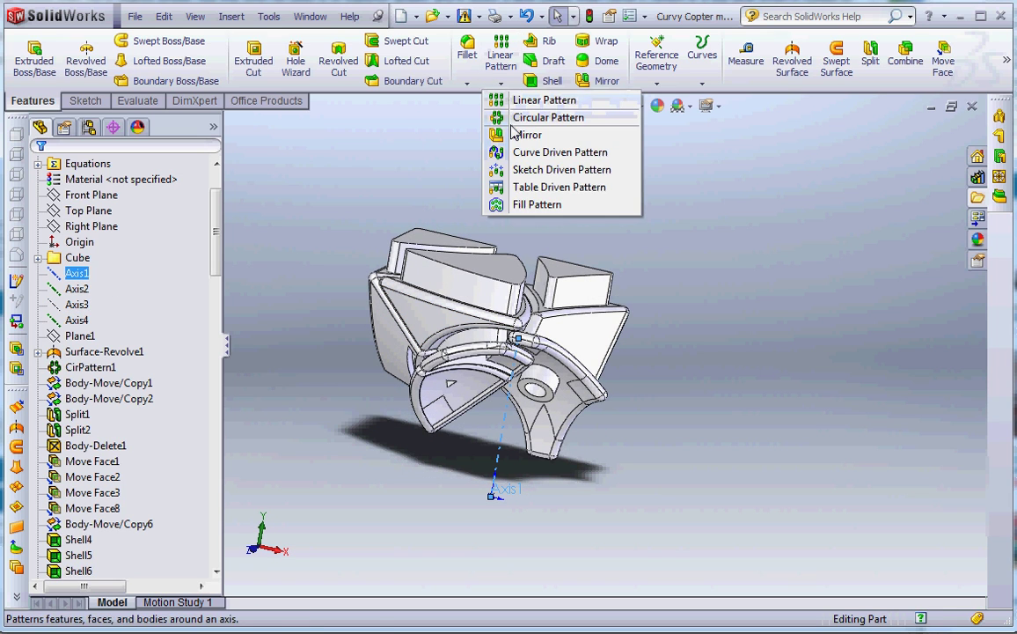
left_click(528, 114)
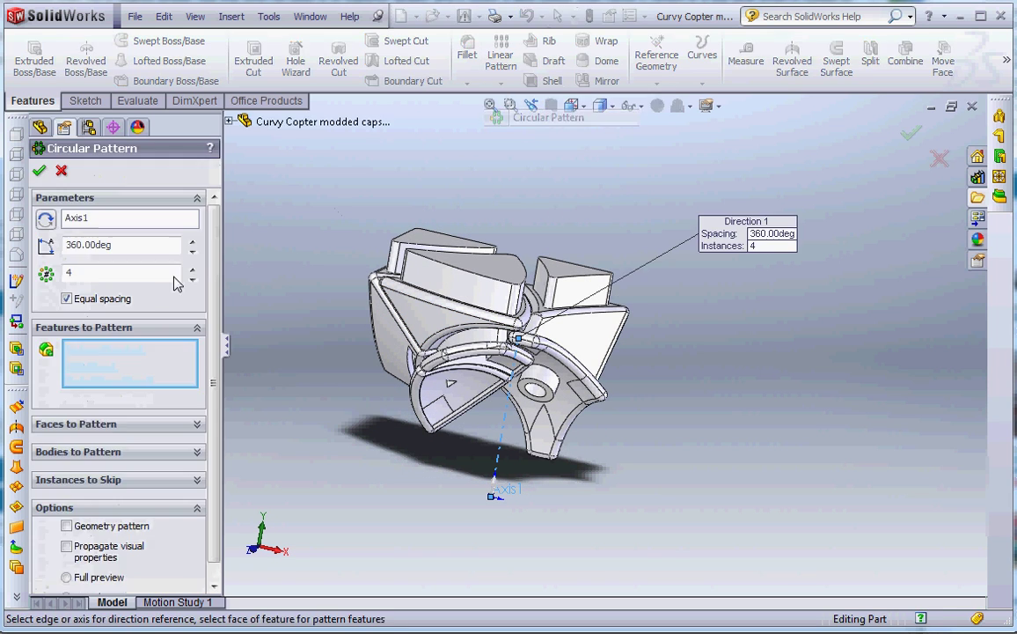
left_click(132, 451)
middle_click_drag(342, 376, 472, 336)
left_click(428, 306)
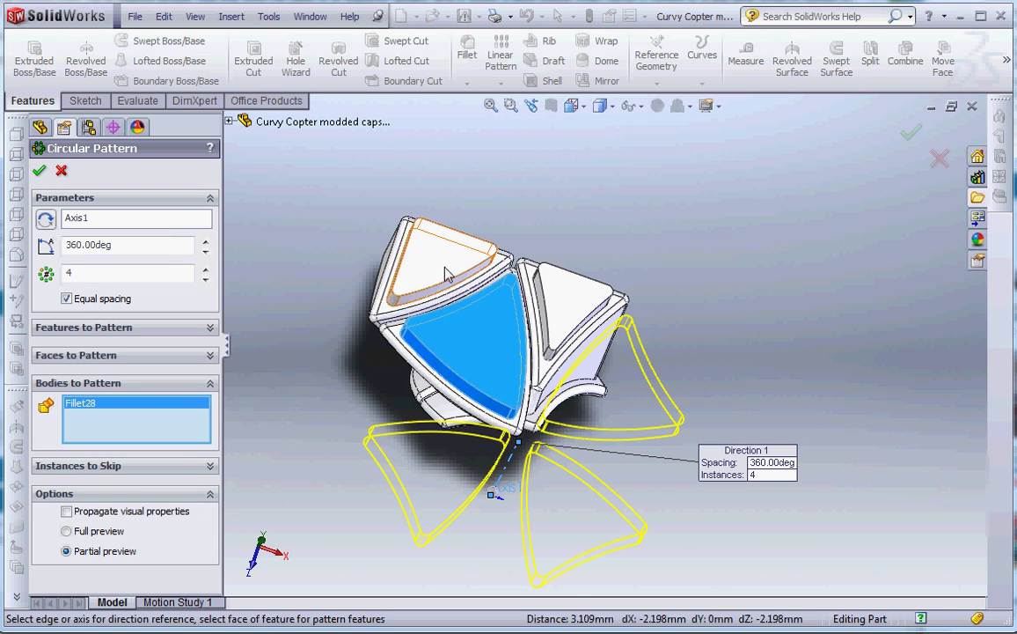
left_click(451, 253)
left_click(582, 300)
middle_click_drag(583, 302, 576, 427)
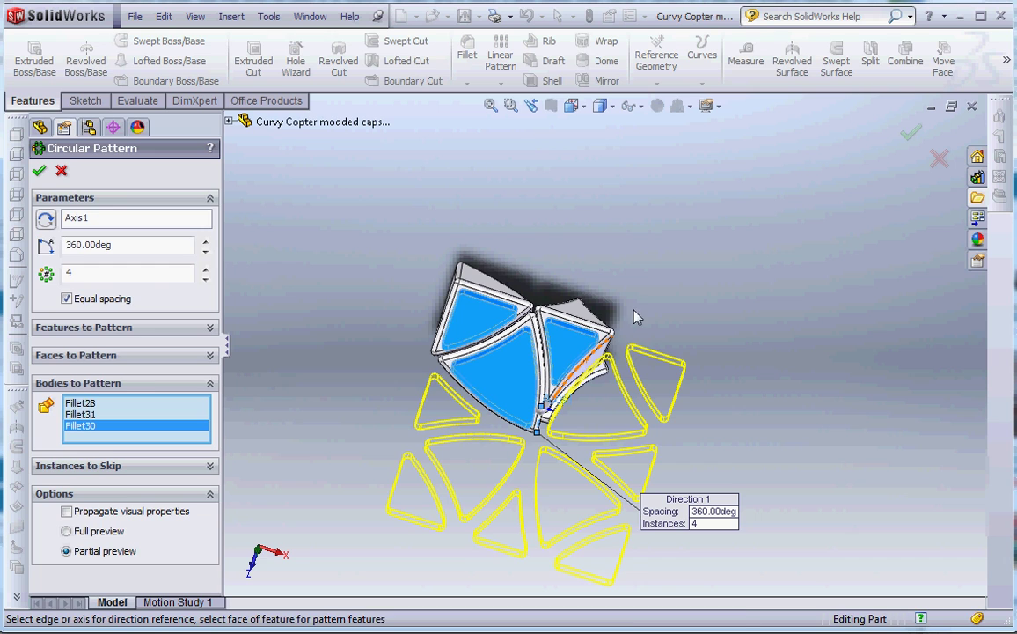
key("Return")
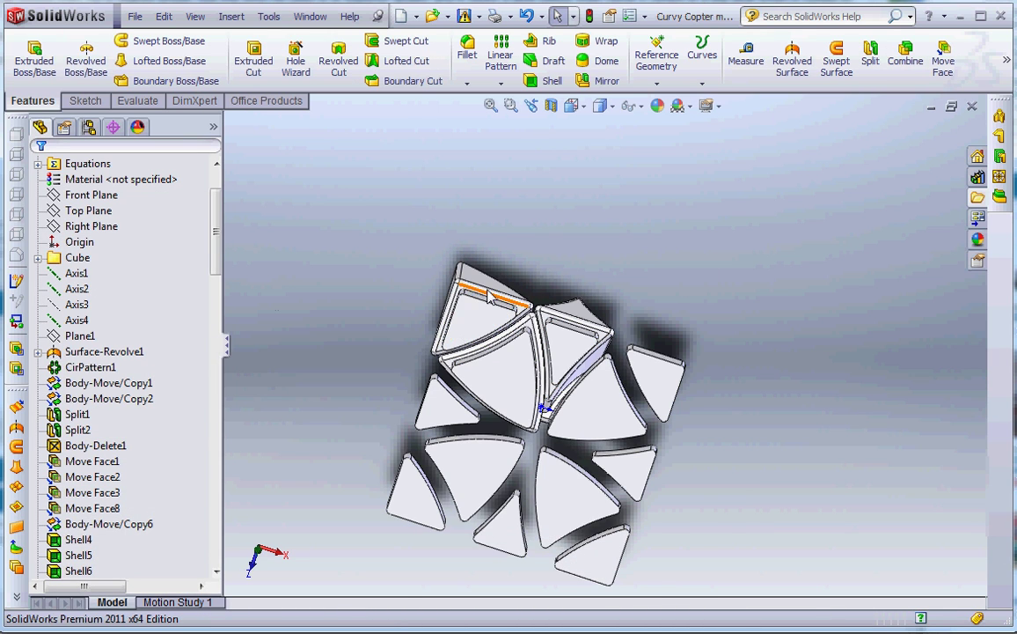
Hide all the puzzle piece bodies around and beneath the caps, leaving only the patterned caps shown
scroll(488, 296, "down", 3)
left_click(519, 269)
left_click(588, 222)
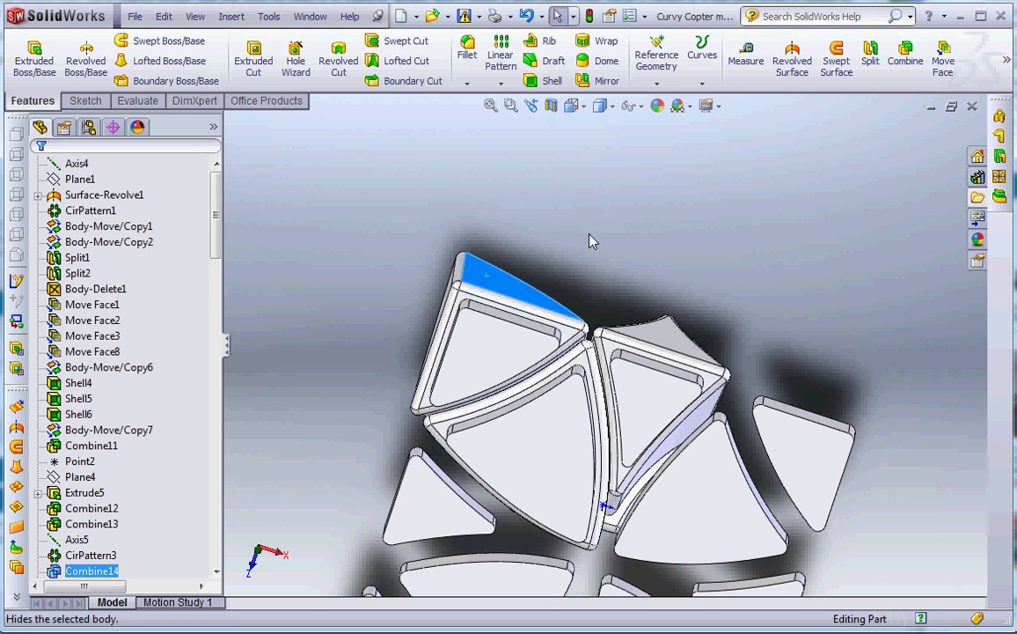
left_click(661, 335)
left_click(749, 279)
scroll(635, 500, "down", 3)
left_click(629, 476)
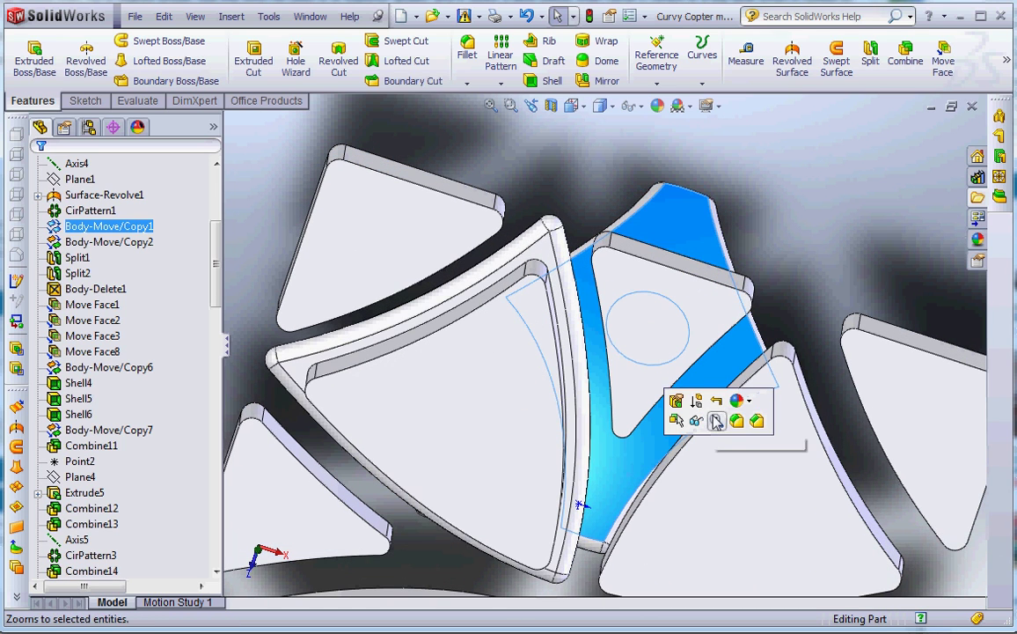
left_click(716, 421)
left_click(533, 251)
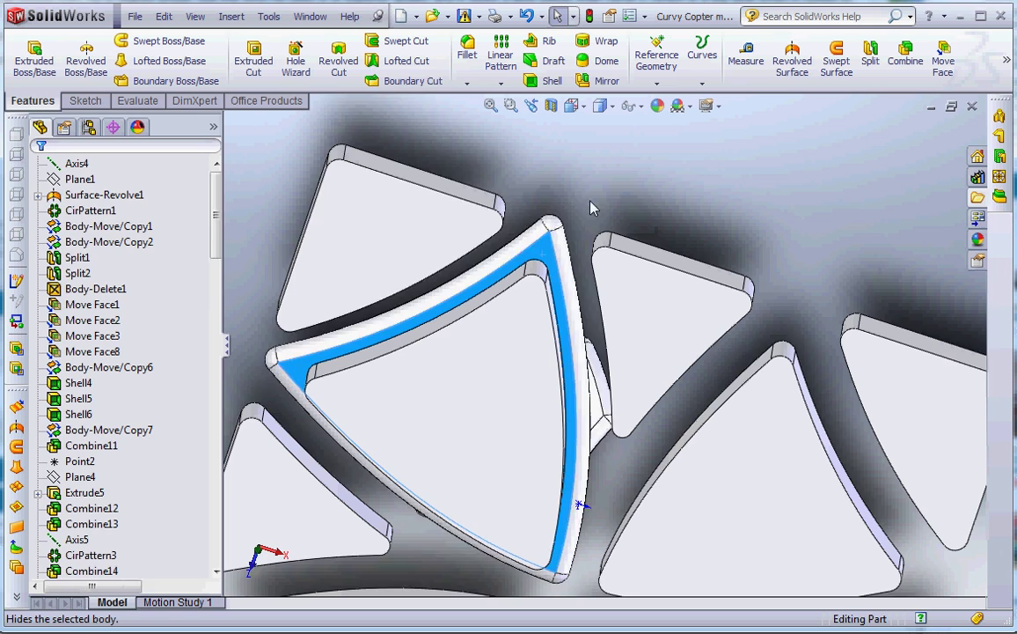
Make a drawing from the part and place only its Top view on the sheet, without projected views
left_click(376, 220)
left_click(499, 159)
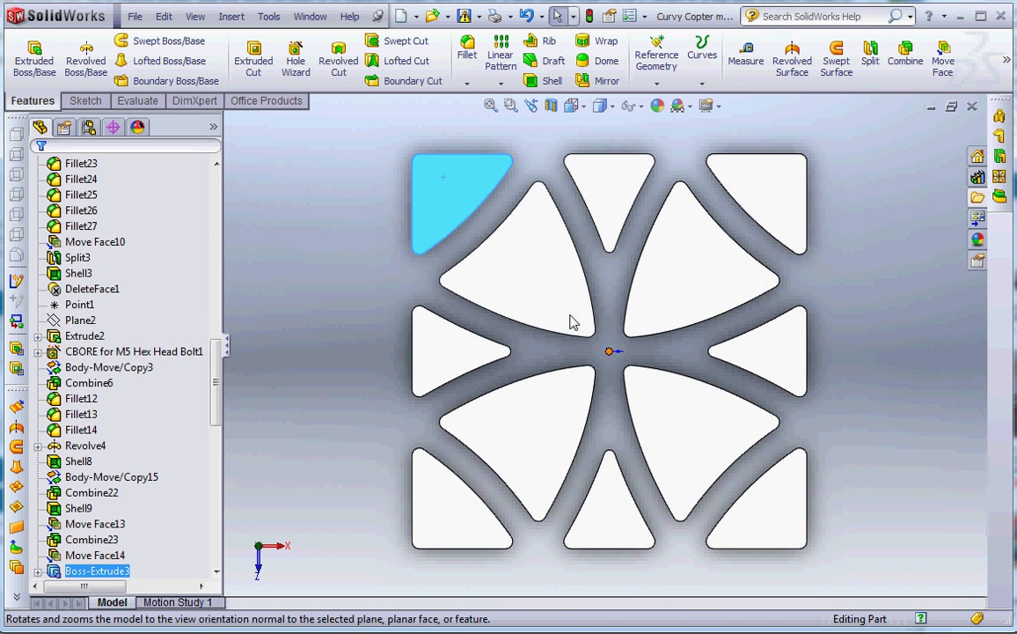
left_click(367, 318)
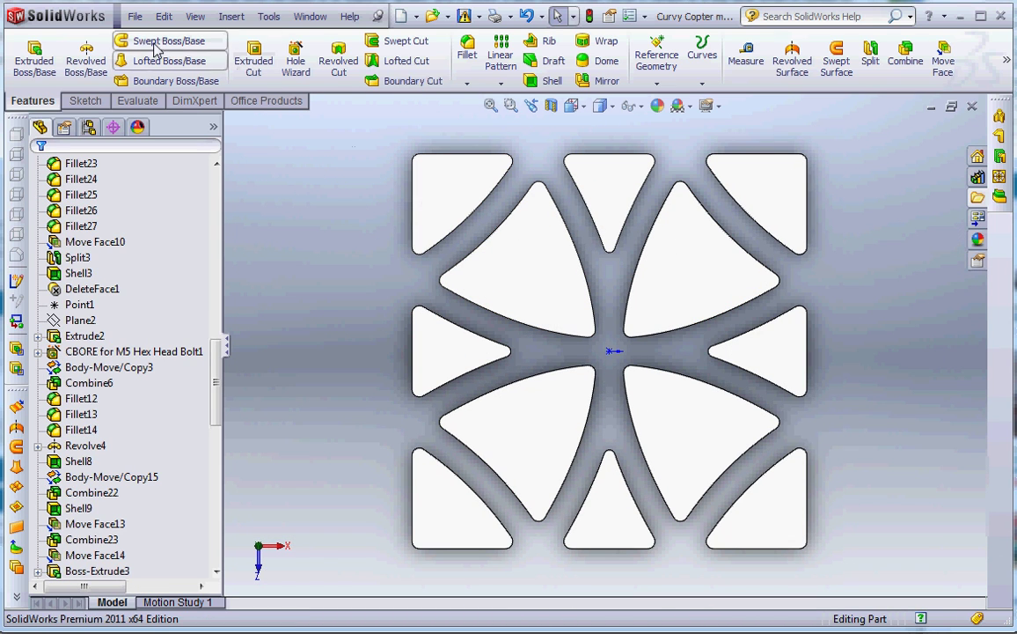
left_click(134, 18)
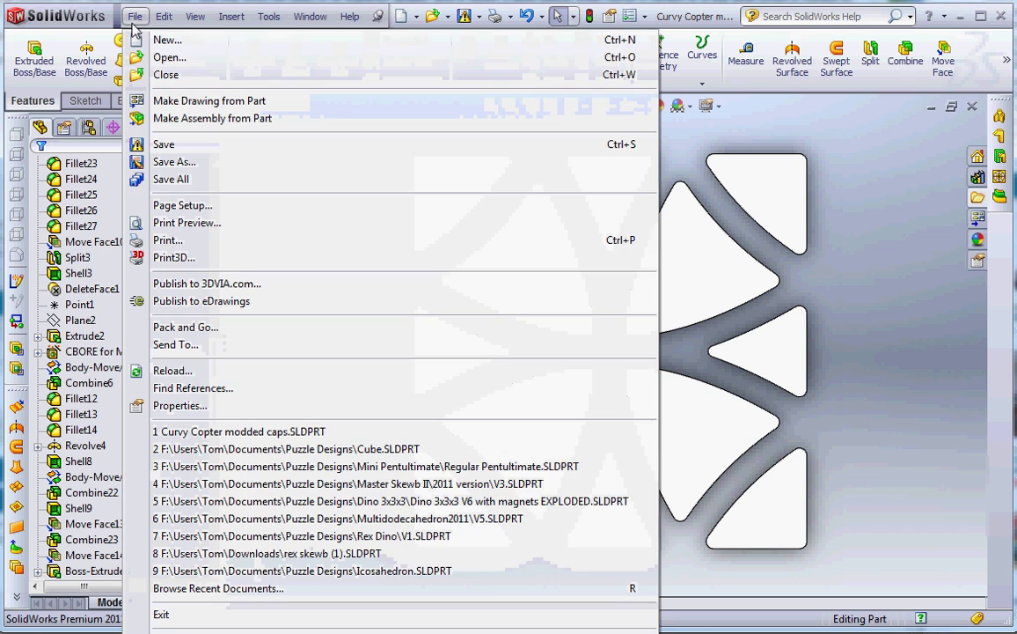
left_click(246, 102)
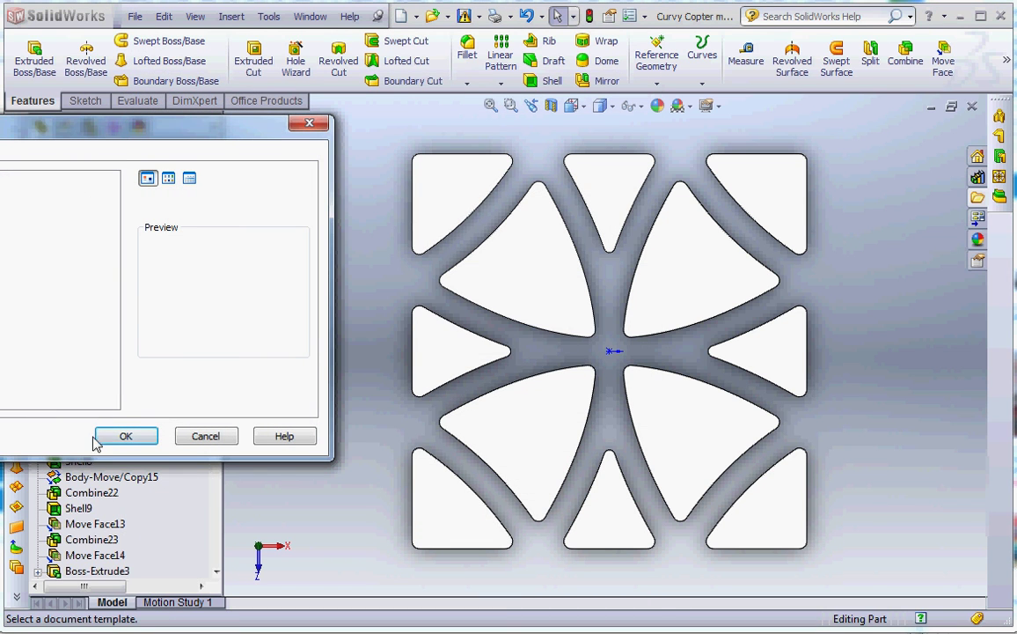
left_click(135, 438)
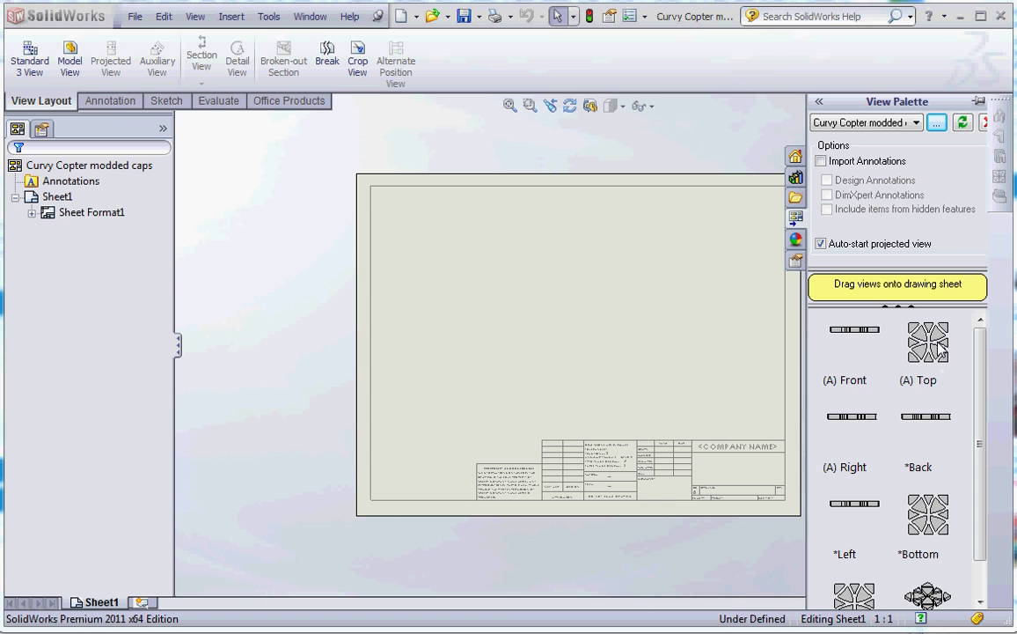
mouse_move(931, 346)
left_mouse_down()
mouse_move(786, 357)
mouse_move(482, 313)
mouse_move(499, 304)
left_mouse_up()
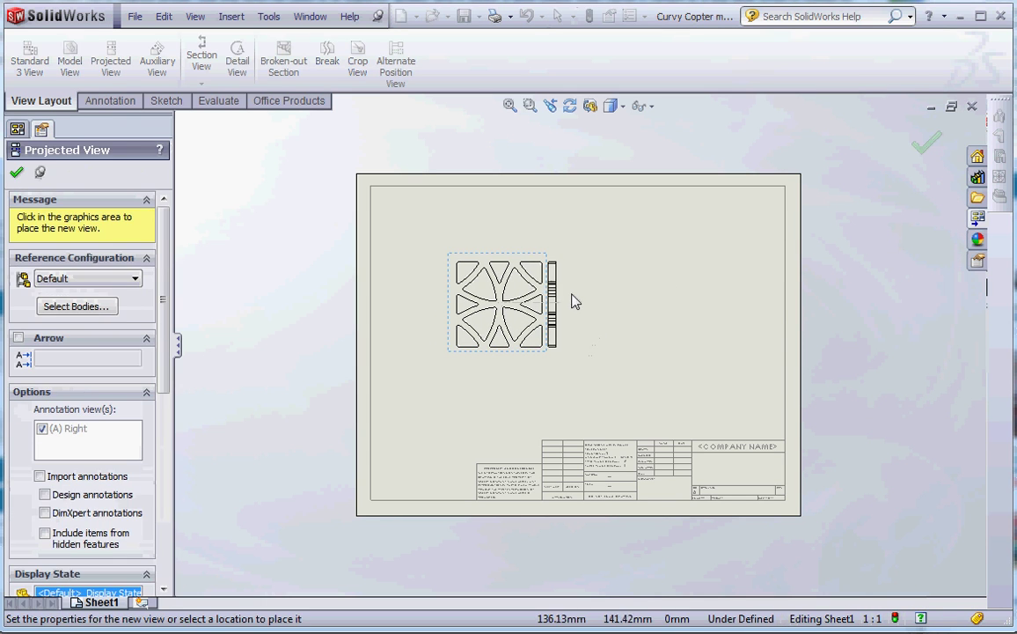
key("Escape")
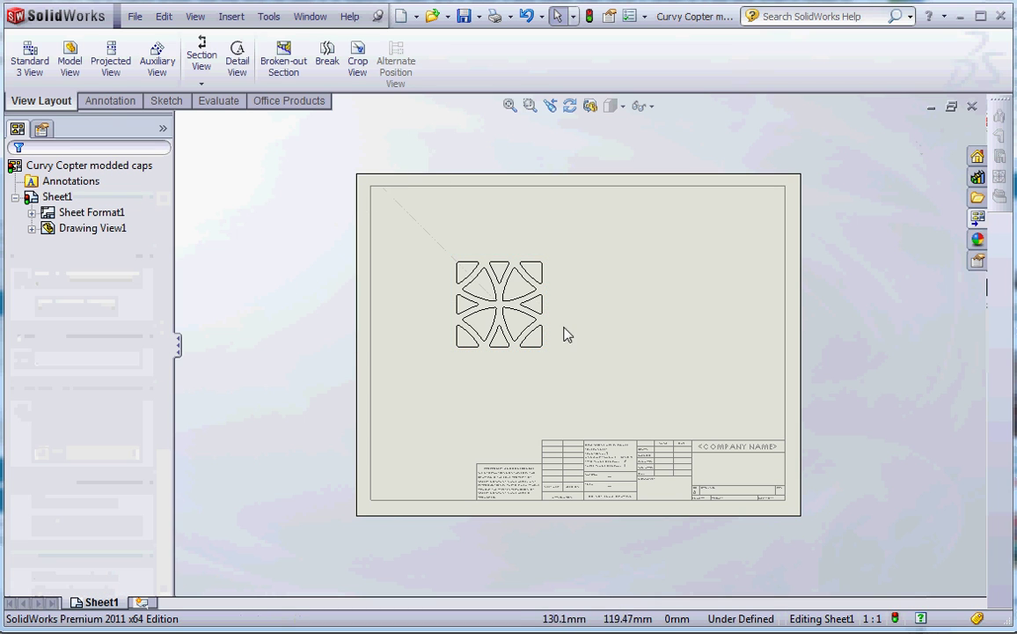
Dimension the overall width of the cap layout between its outermost vertical edges, placing the dimension above the view
scroll(522, 272, "down", 5)
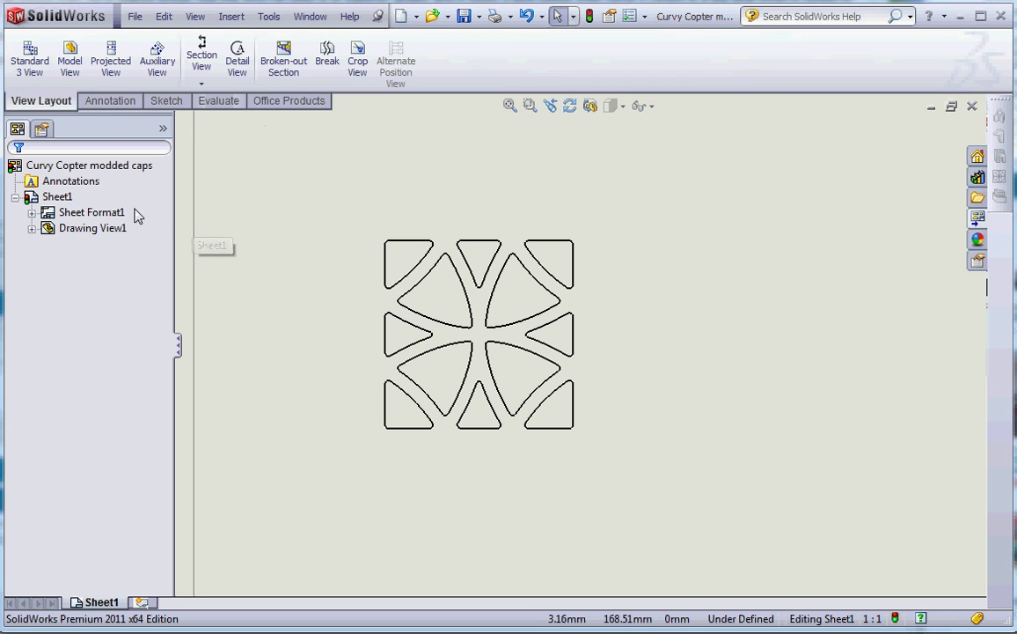
left_click(87, 105)
left_click(46, 81)
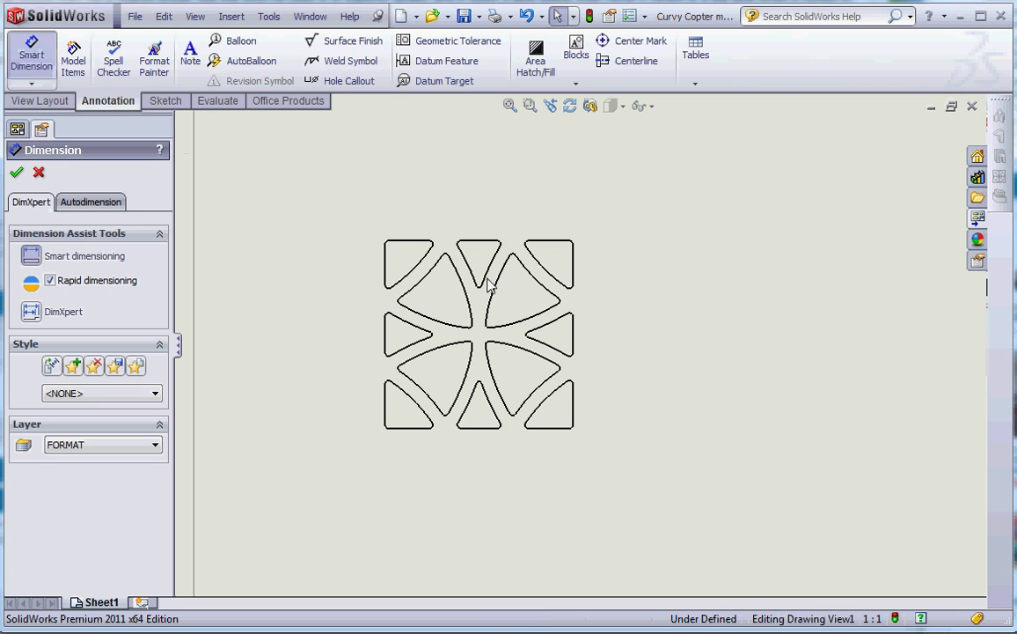
left_click(388, 270)
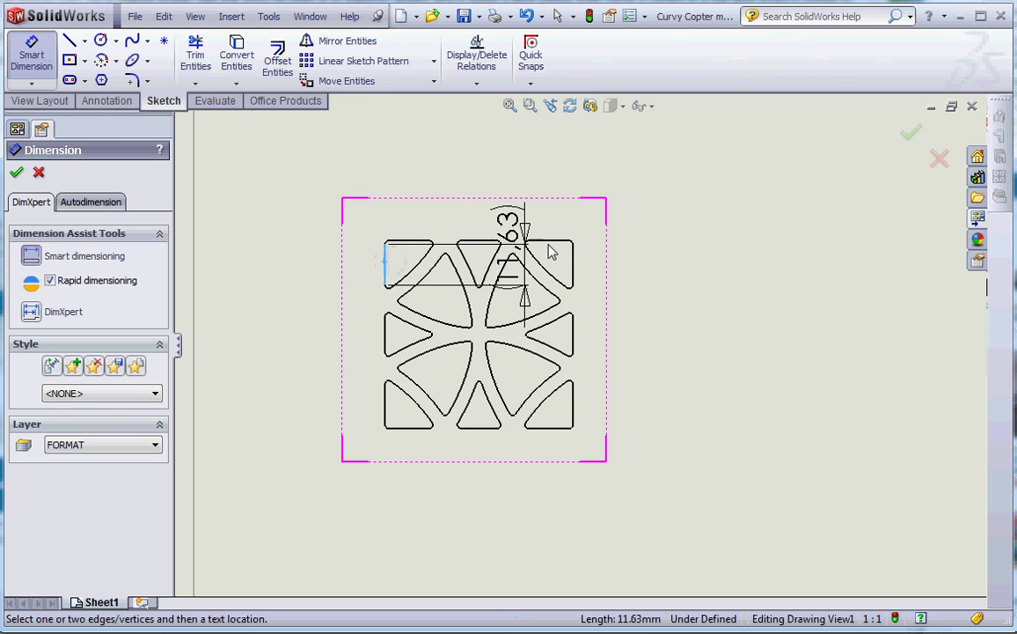
left_click(572, 267)
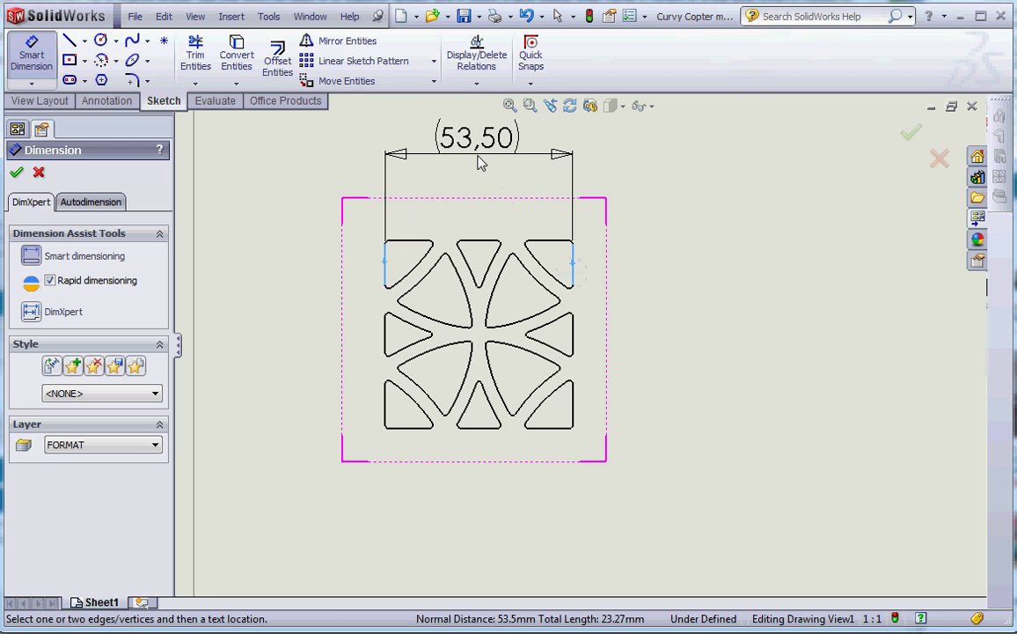
left_click(480, 156)
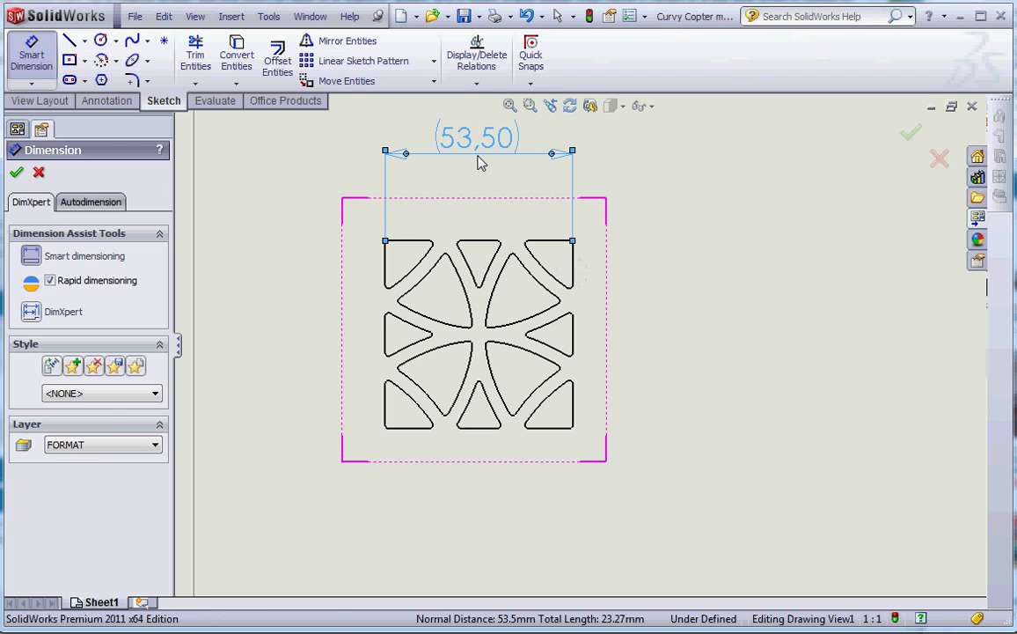
left_click(21, 177)
Save the drawing as Curvy Copter modded caps.SLDDRW in the Curvy Copter folder, keeping the Drawing file type
scroll(607, 166, "up", 2)
scroll(565, 210, "down", 2)
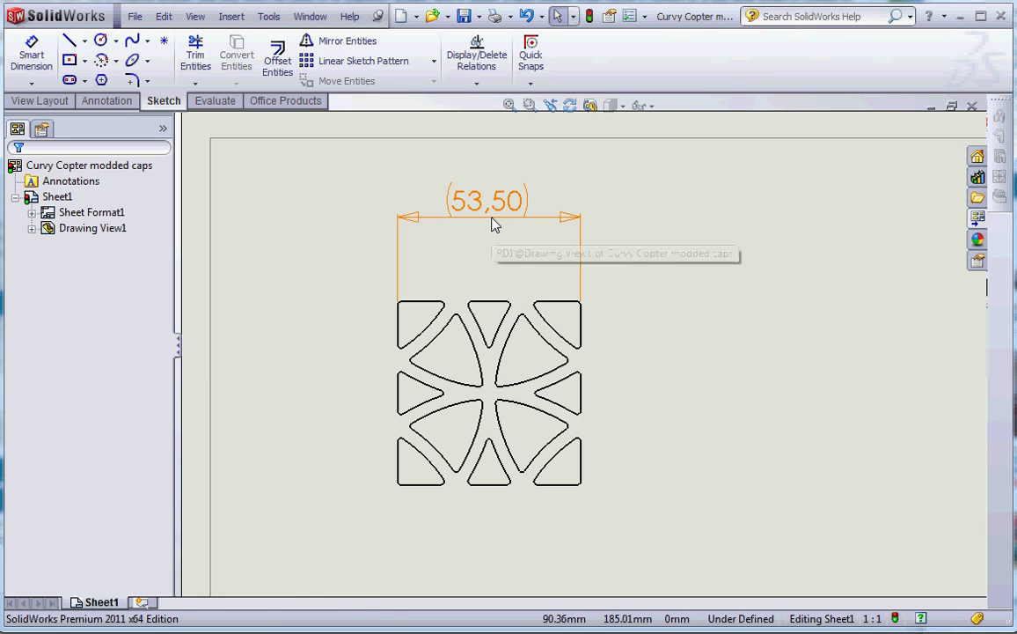
left_click(480, 17)
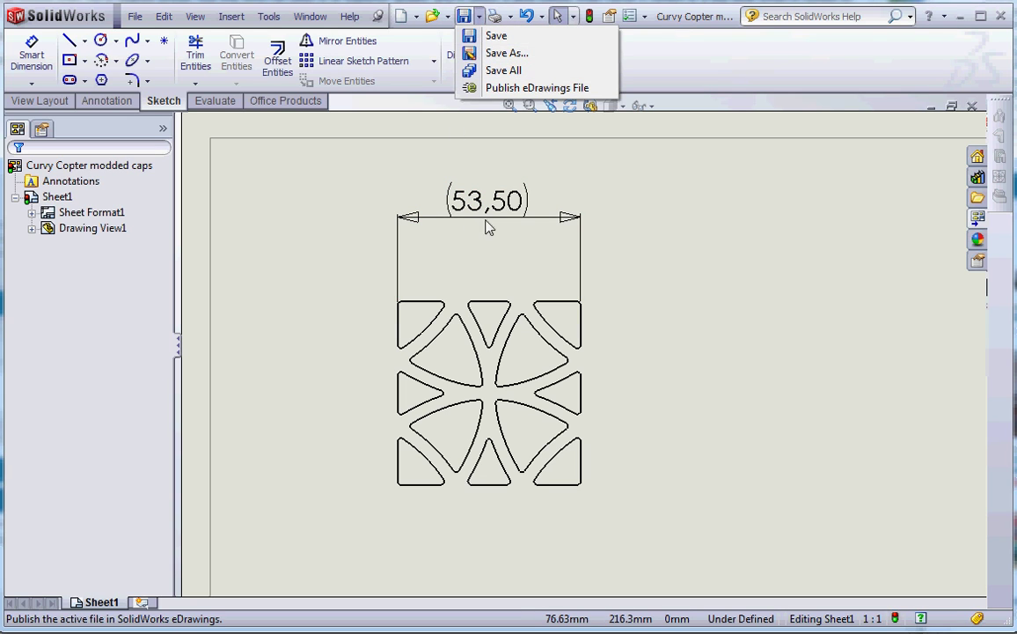
left_click(410, 178)
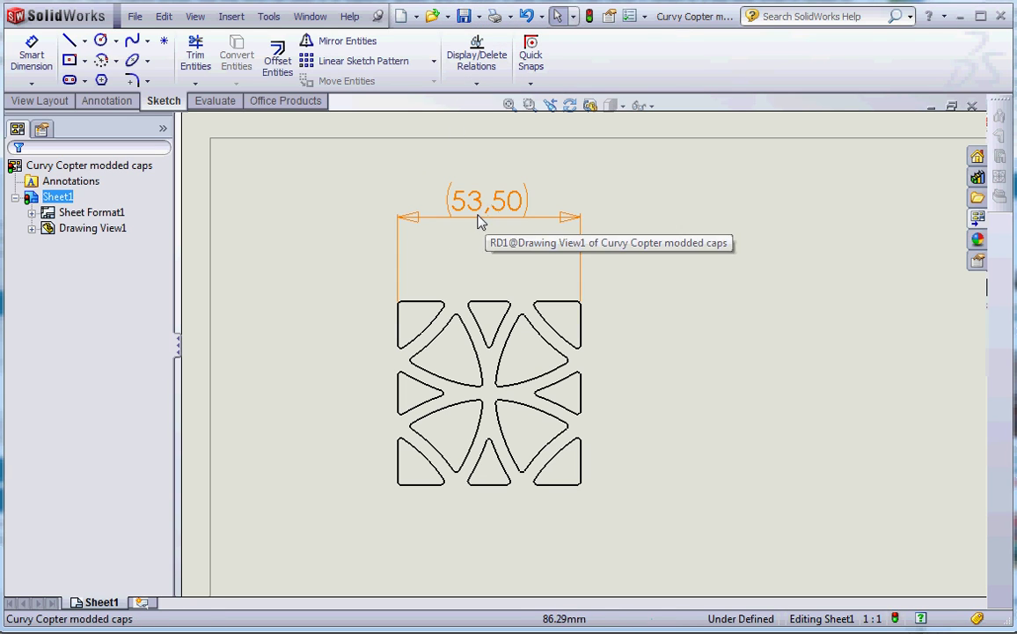
left_click(481, 16)
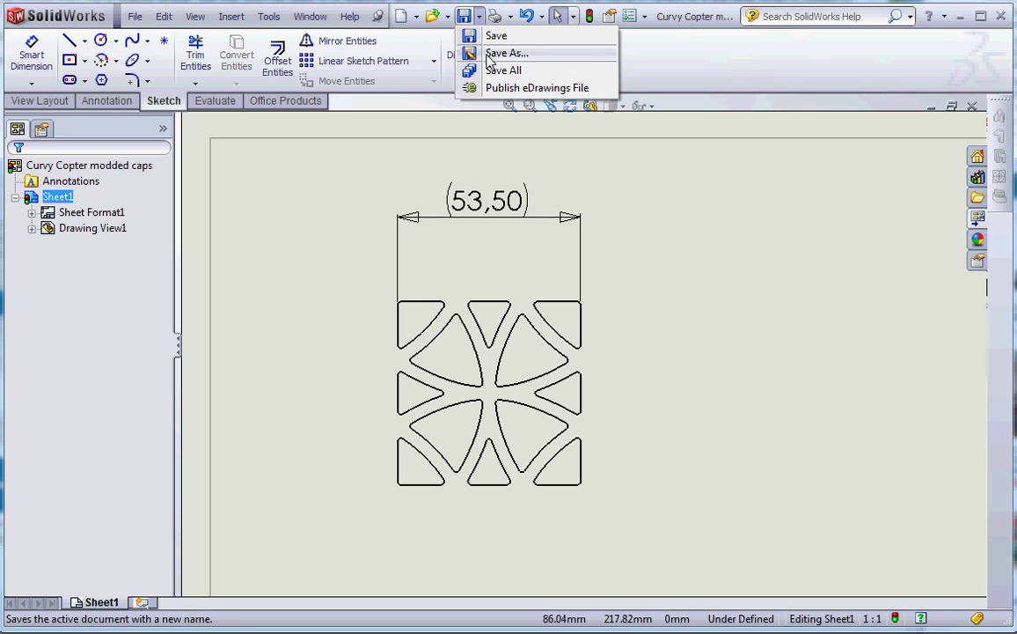
left_click(498, 52)
left_click(464, 539)
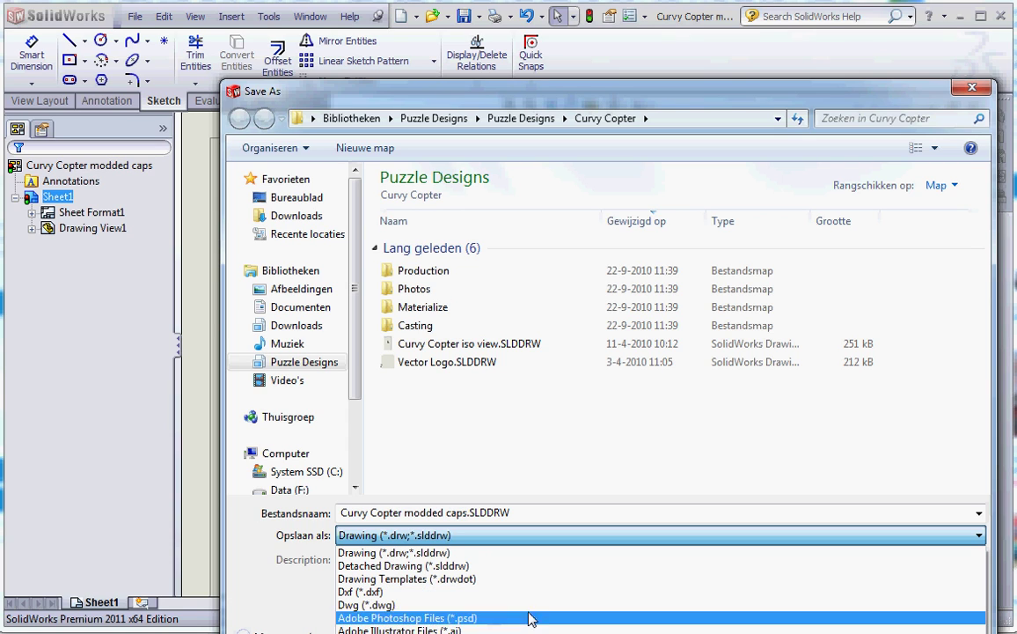
left_click(264, 563)
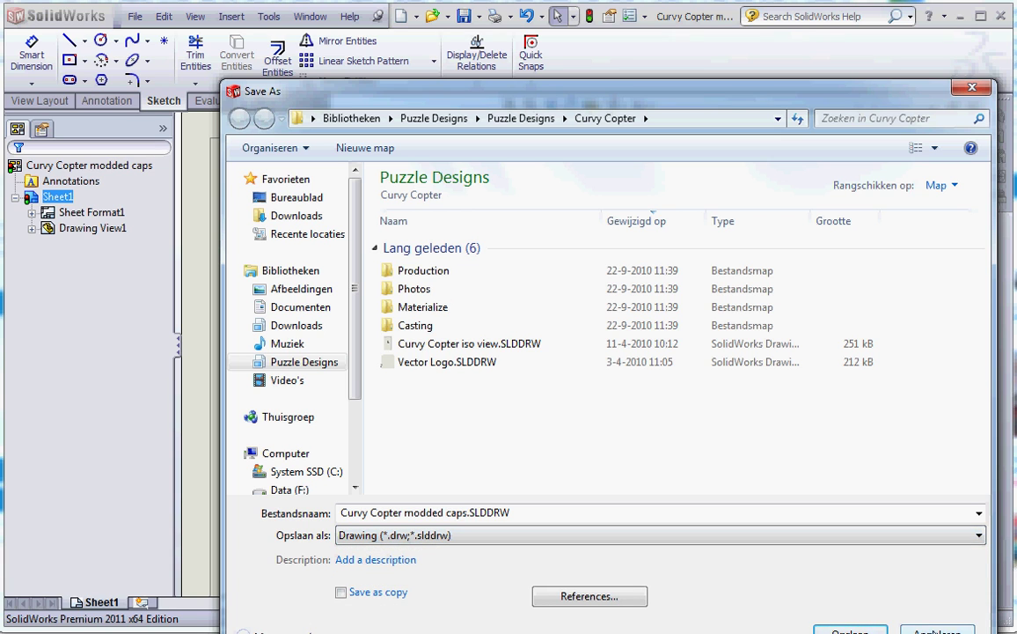
key("Return")
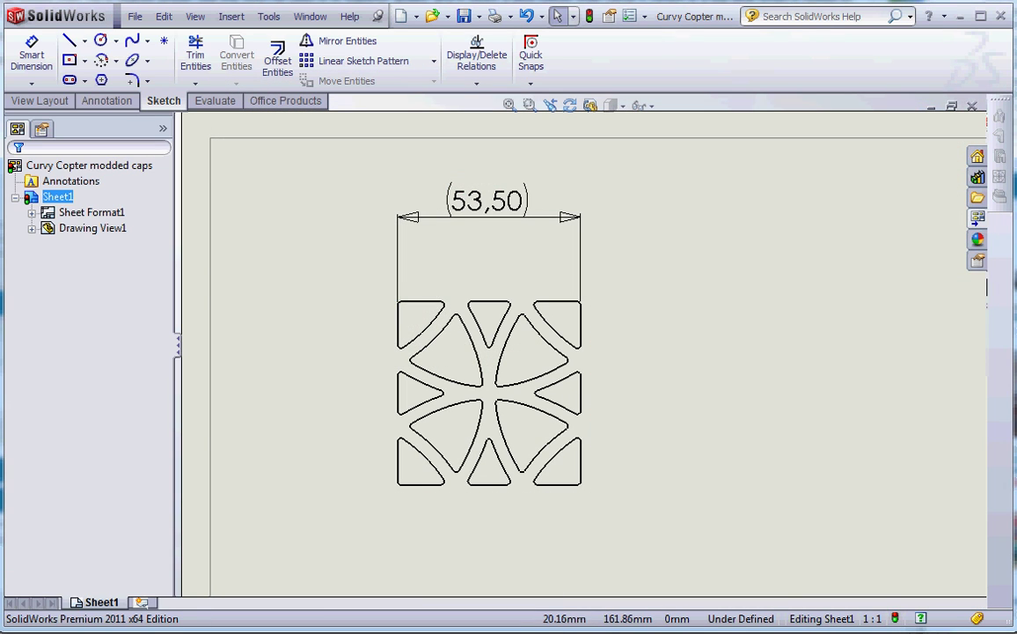